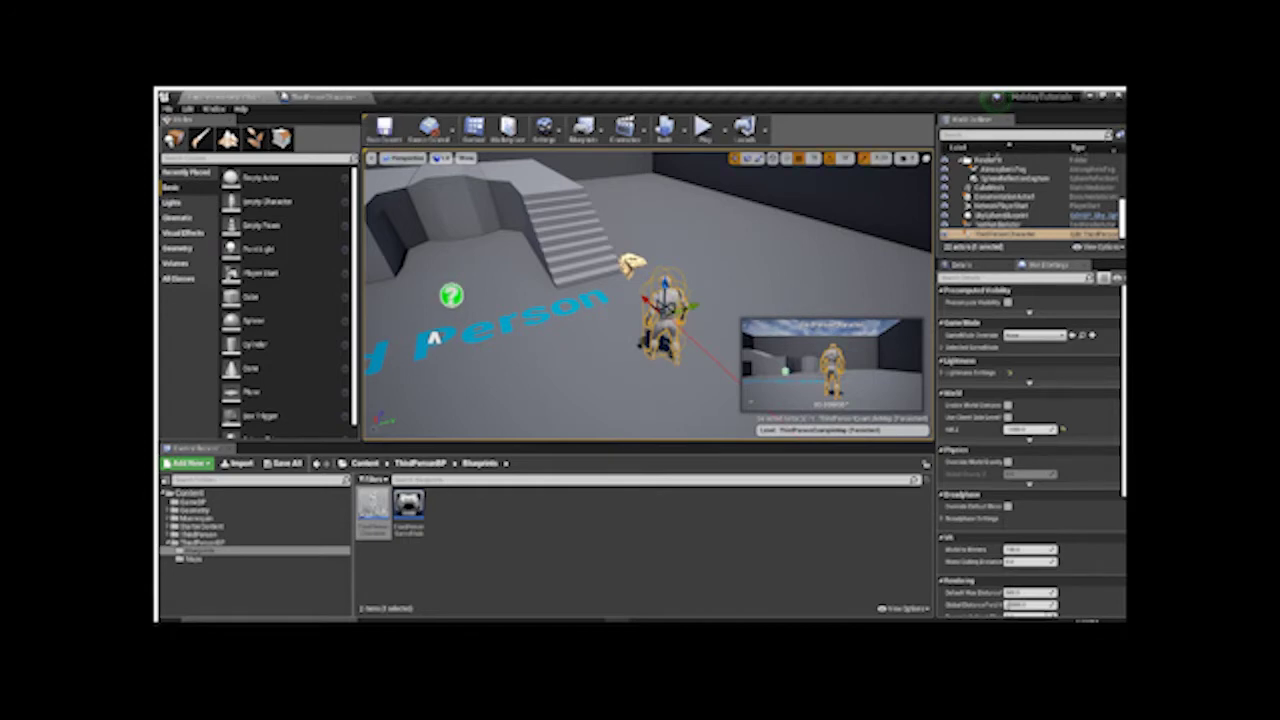
# Enable Can Fly on the Character Movement component of the ThirdPersonCharacter blueprint
pyautogui.click(318, 96)
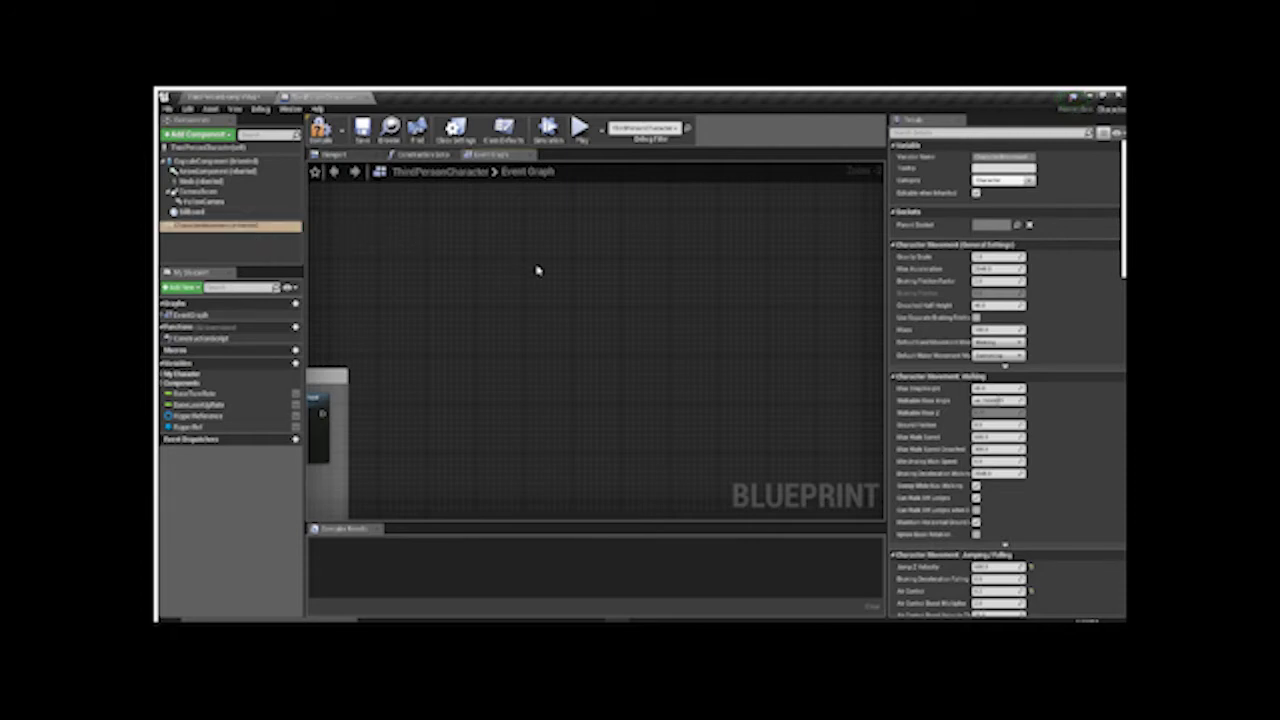
pyautogui.click(266, 227)
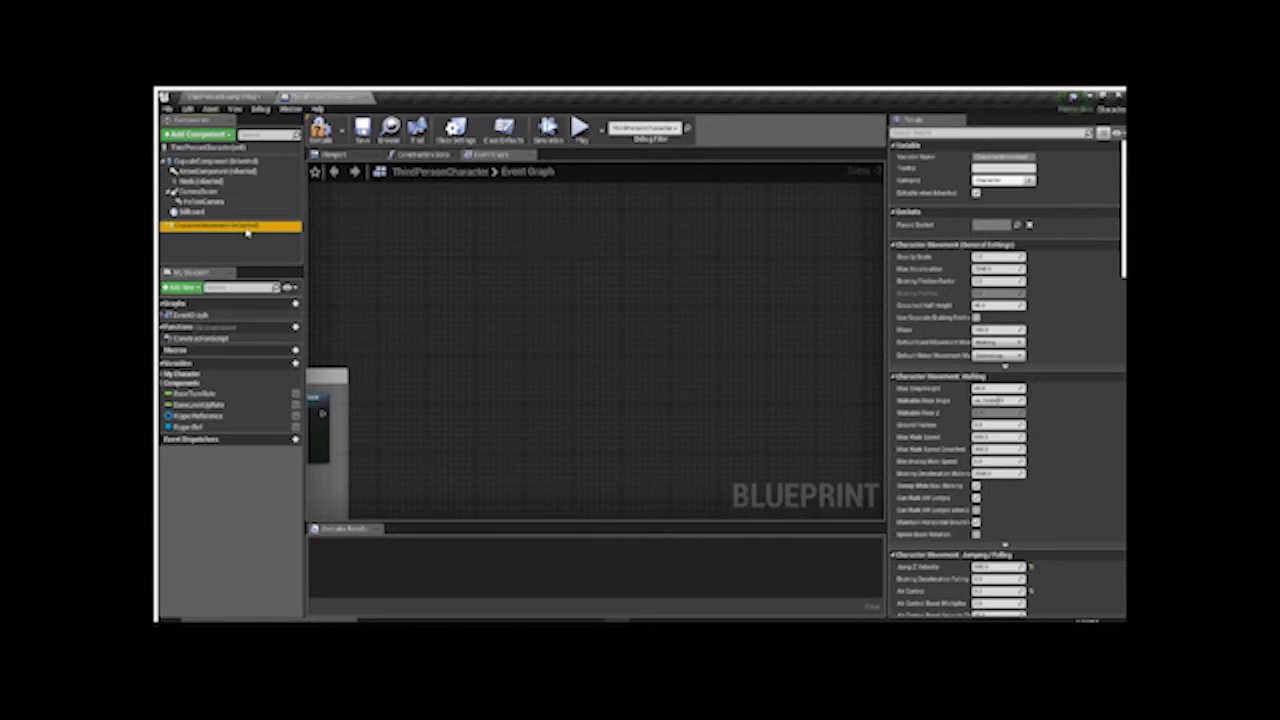
pyautogui.click(908, 132)
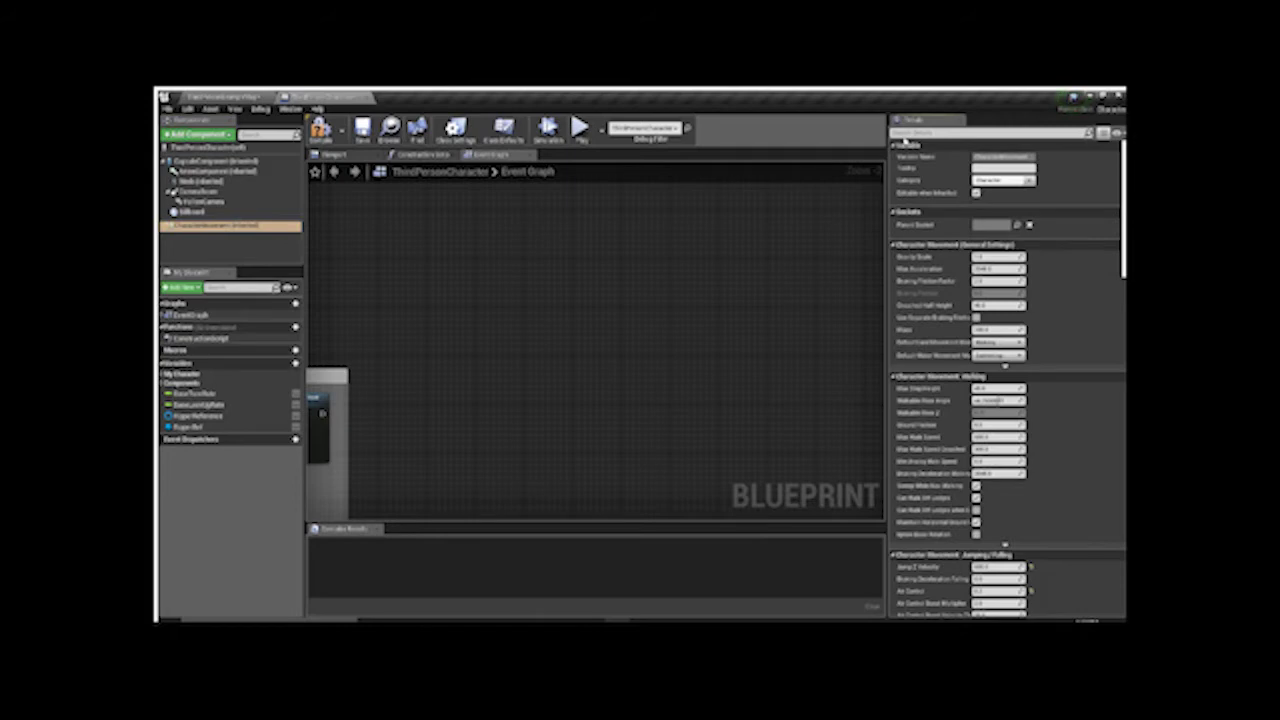
pyautogui.write('can')
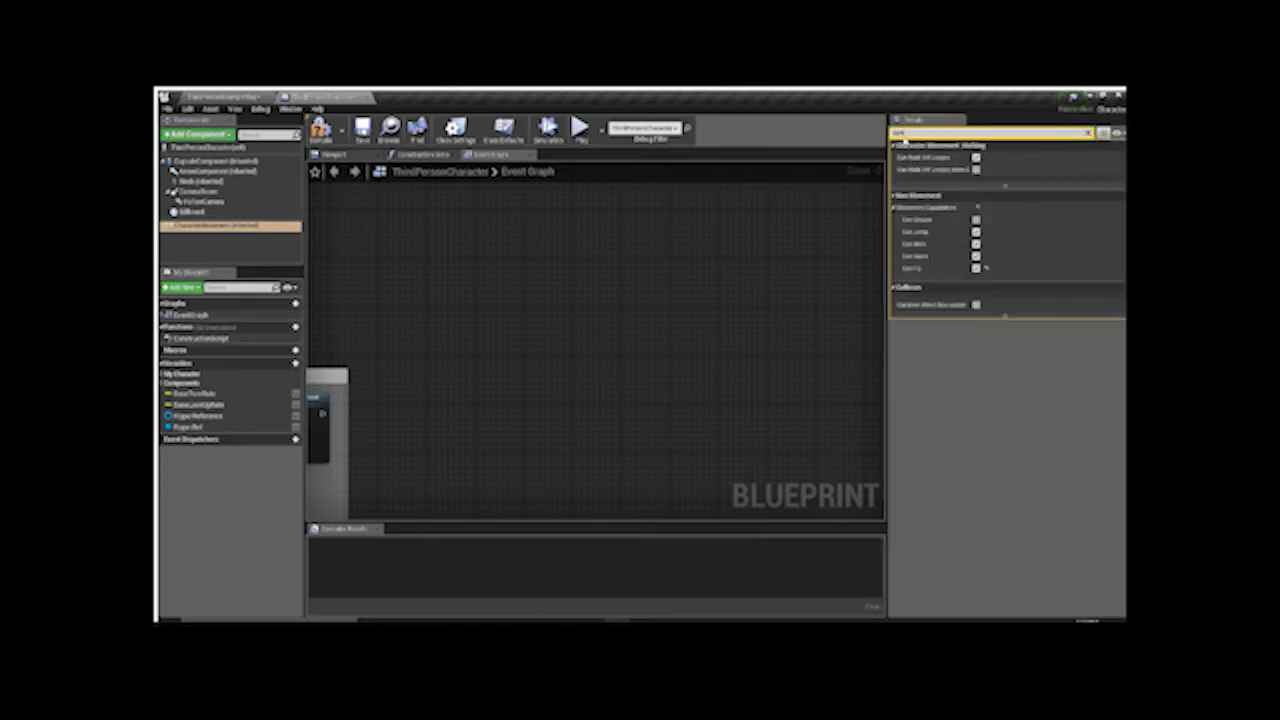
pyautogui.write('f')
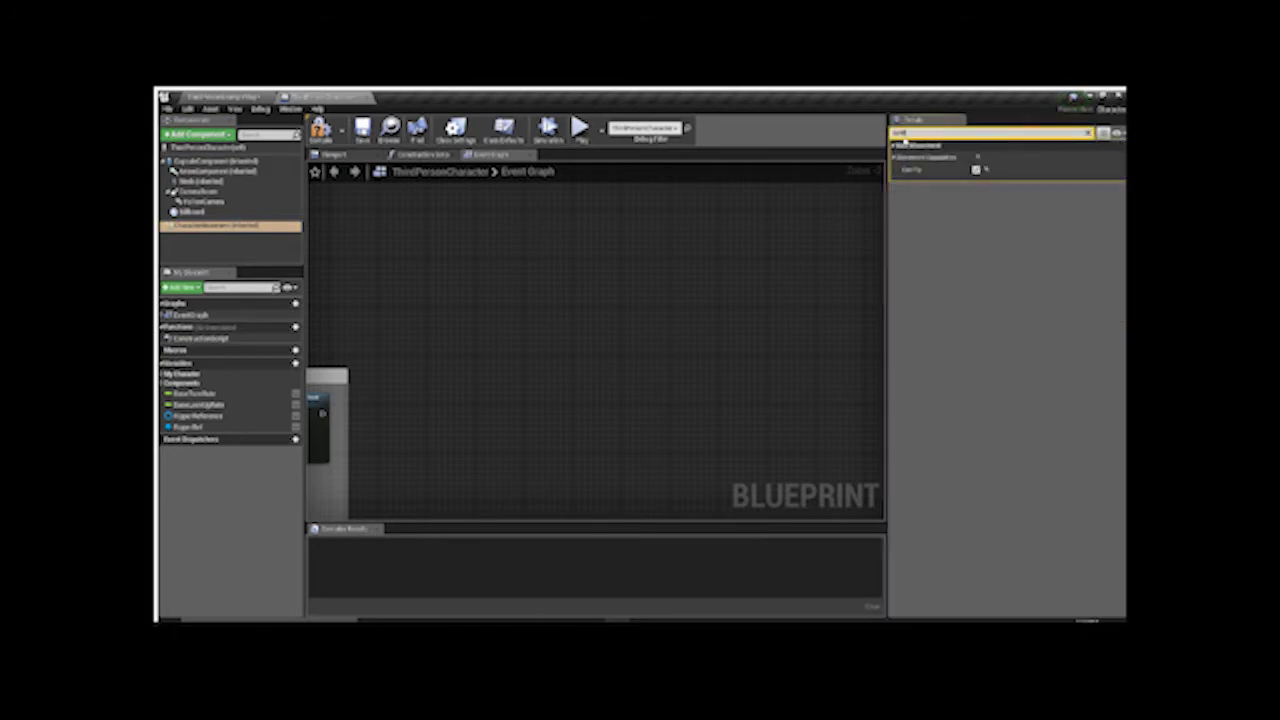
pyautogui.click(976, 170)
pyautogui.click(1088, 132)
# Place a keyboard input event in an empty graph area and connect its Pressed output to a new Flip Flop node
pyautogui.moveTo(475, 296); pyautogui.dragTo(471, 260, button='right')
pyautogui.scroll(2, 496, 292)
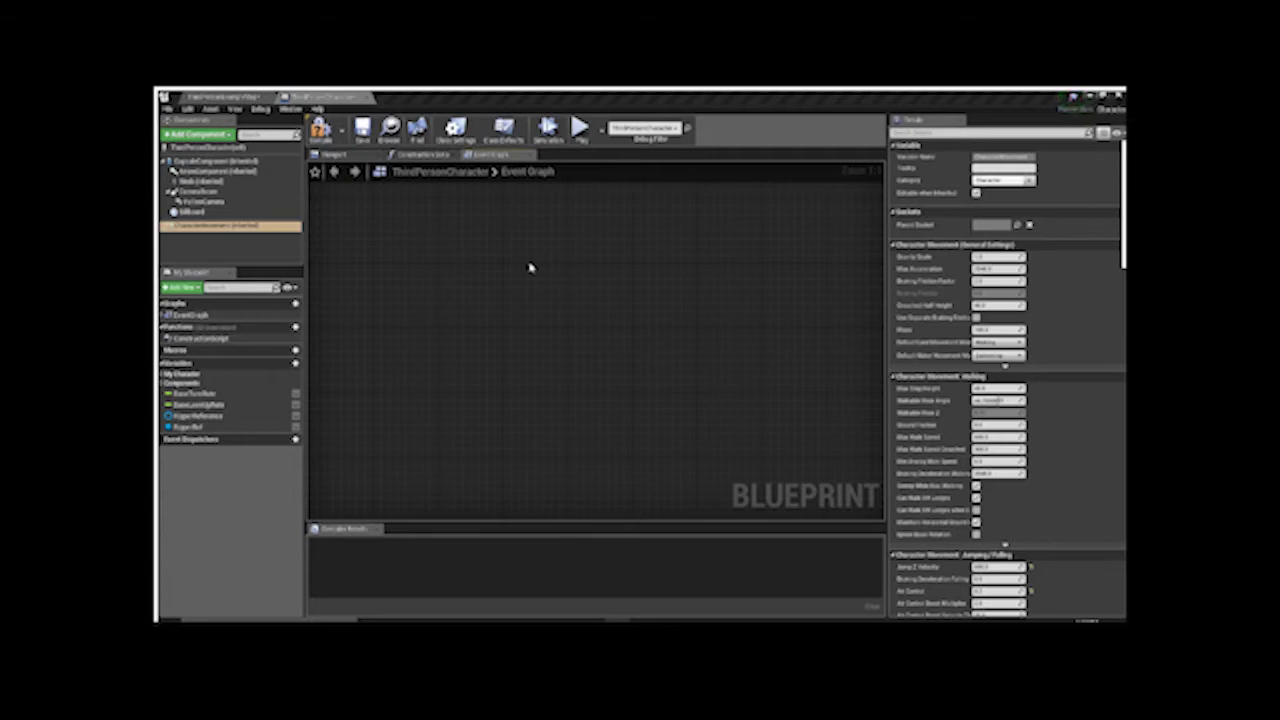
pyautogui.hotkey('ctrl', 'v')
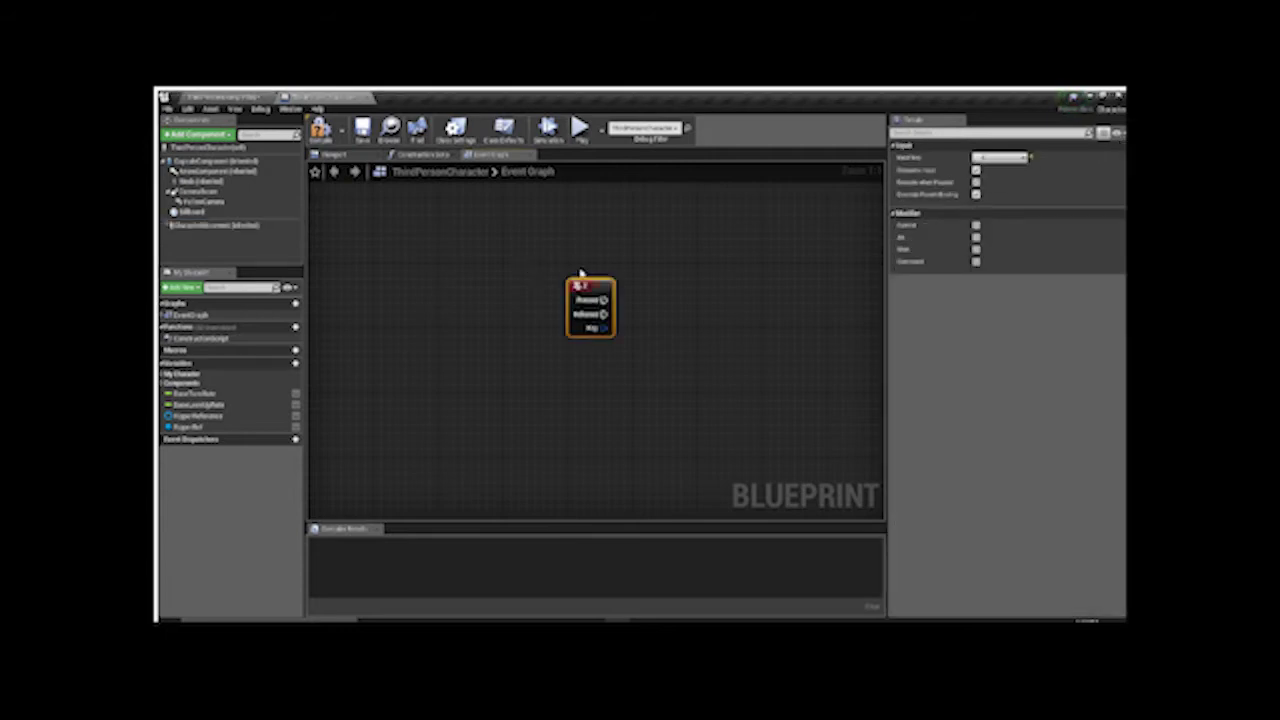
pyautogui.moveTo(603, 299); pyautogui.dragTo(657, 264)
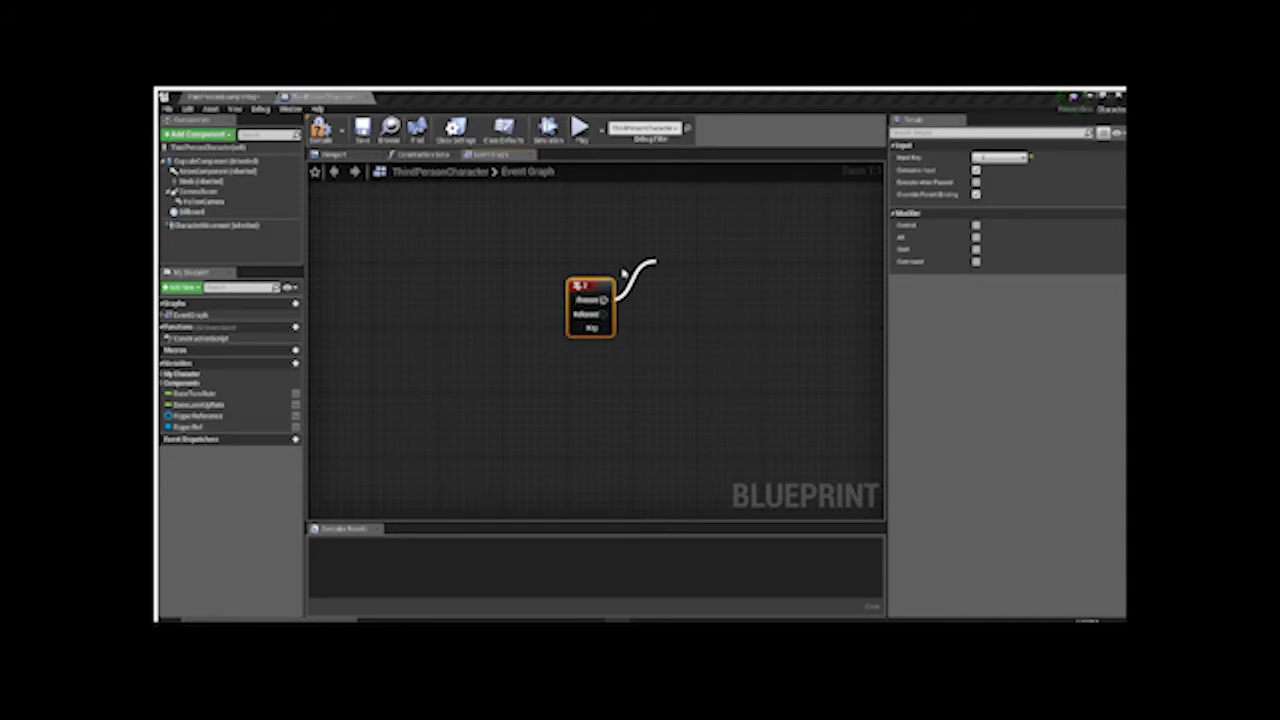
pyautogui.press('Return')
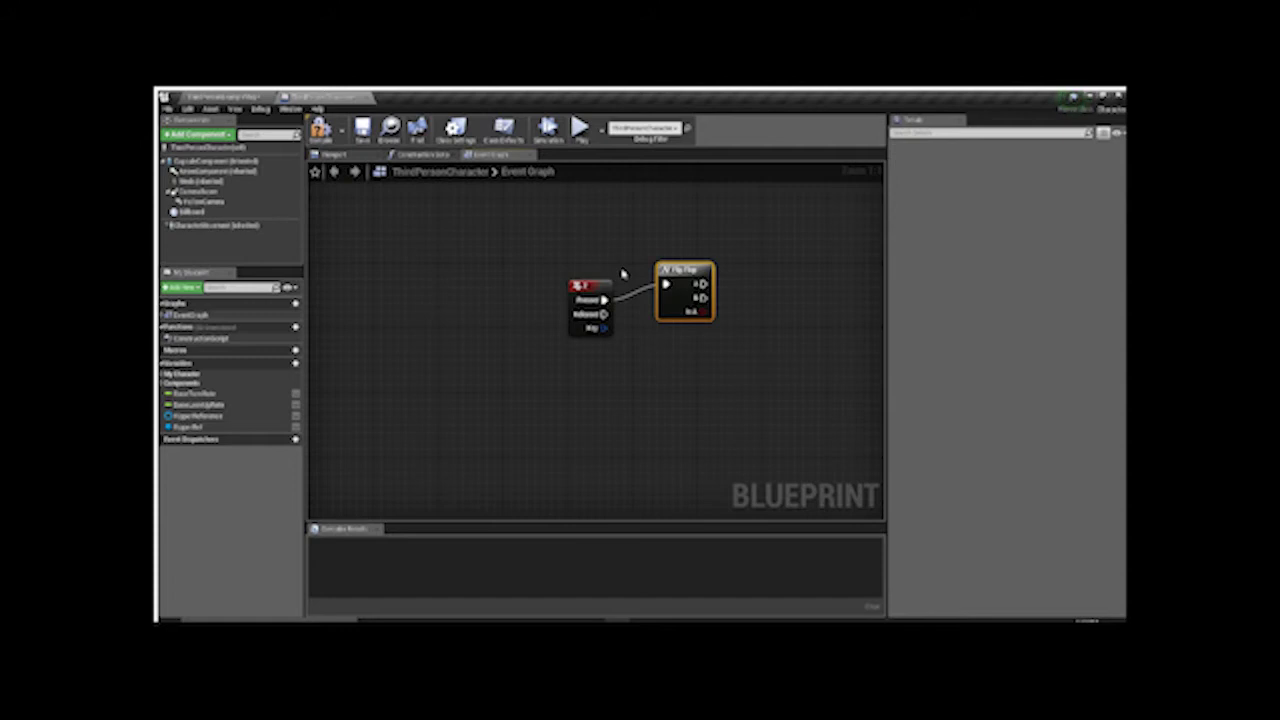
pyautogui.moveTo(682, 270); pyautogui.dragTo(686, 286)
# Add a Set Movement Mode node targeting Character Movement, set it to Flying, and connect it to the Flip Flop's A output
pyautogui.moveTo(215, 225); pyautogui.dragTo(690, 228)
pyautogui.moveTo(737, 251); pyautogui.dragTo(549, 268, button='right')
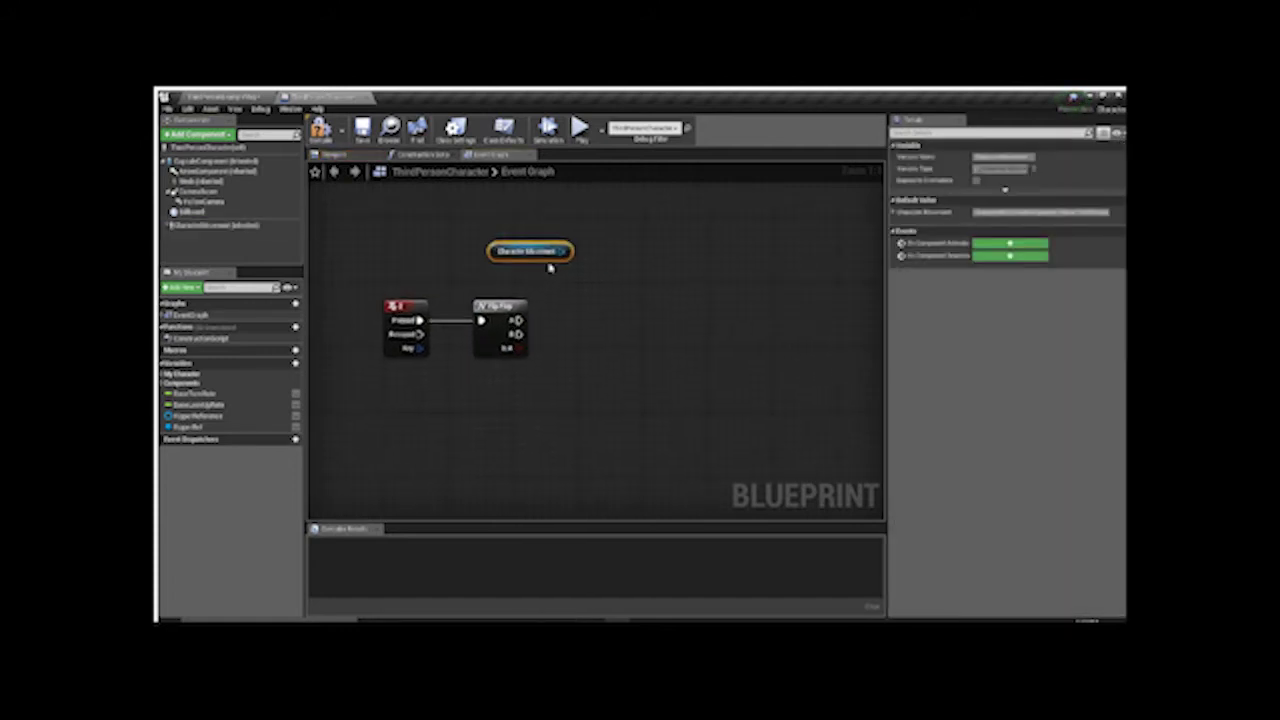
pyautogui.moveTo(563, 251); pyautogui.dragTo(600, 244)
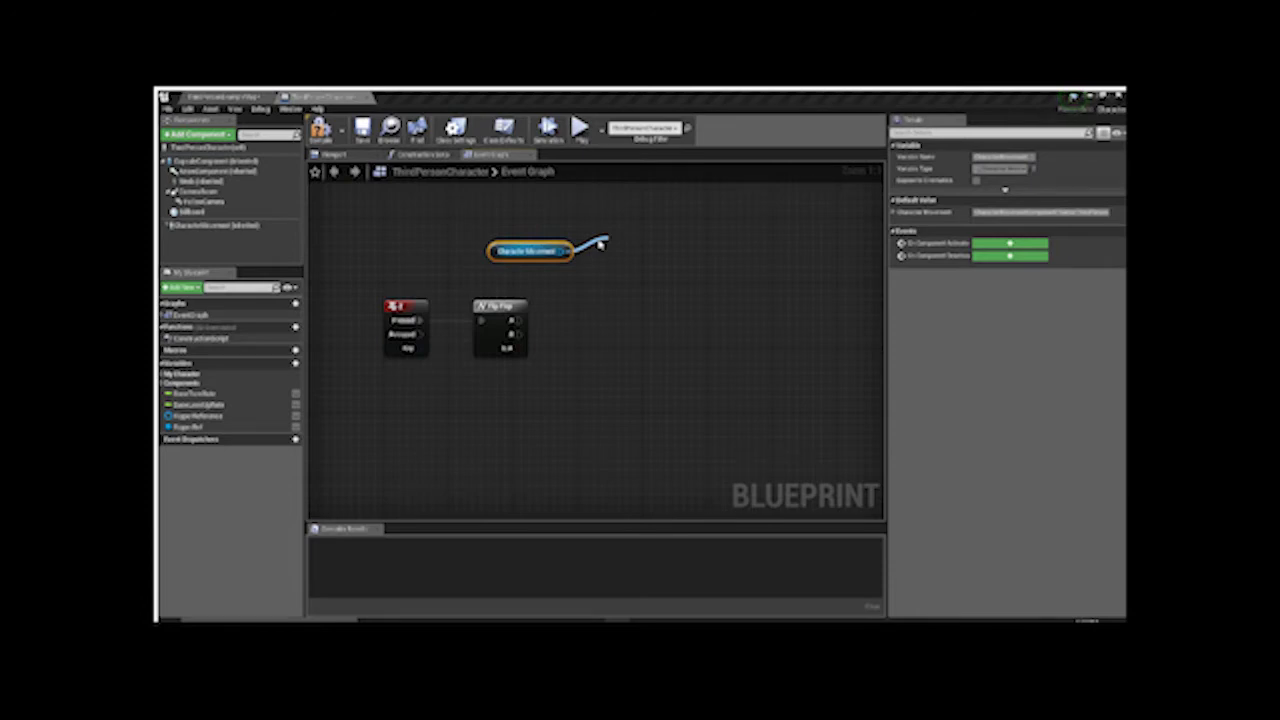
pyautogui.moveTo(600, 244); pyautogui.dragTo(604, 244)
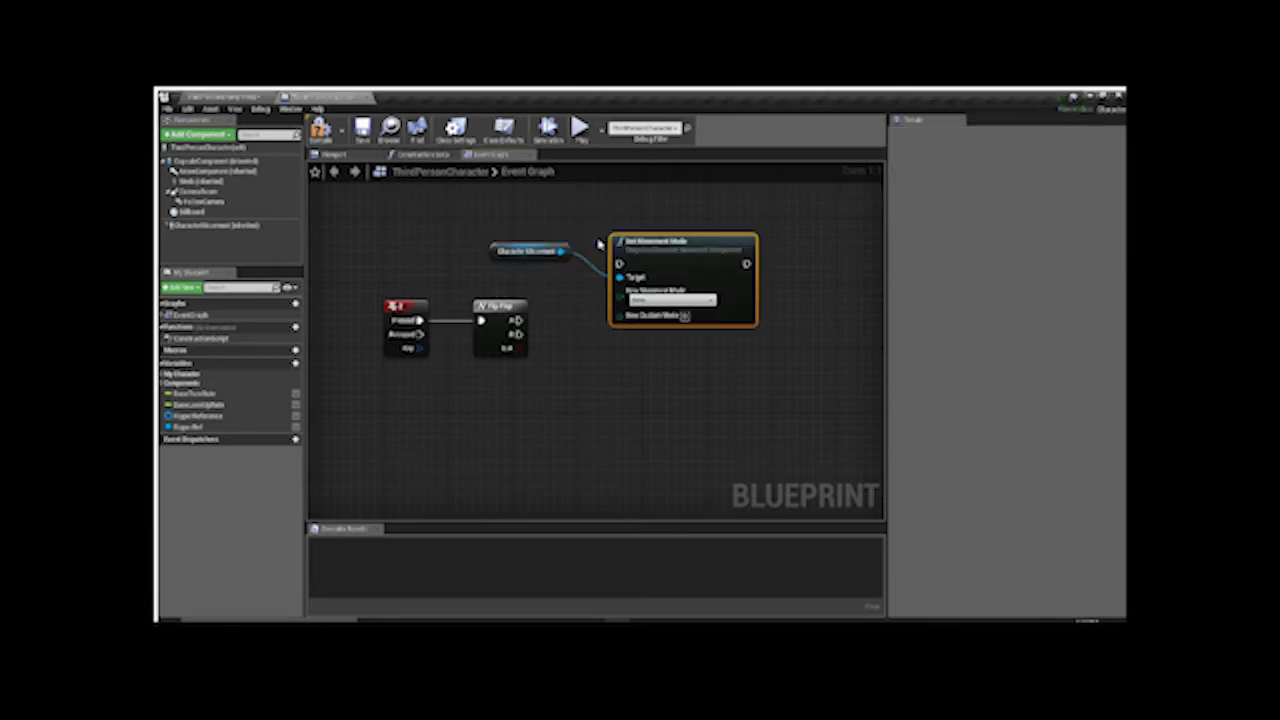
pyautogui.click(668, 302)
pyautogui.click(666, 336)
pyautogui.moveTo(619, 264); pyautogui.dragTo(516, 320)
pyautogui.moveTo(683, 278); pyautogui.dragTo(676, 246)
# Add an enabled Set Use Controller Rotation Pitch node after the Flying Set Movement Mode node
pyautogui.moveTo(671, 280); pyautogui.dragTo(515, 346, button='right')
pyautogui.moveTo(584, 297); pyautogui.dragTo(651, 279)
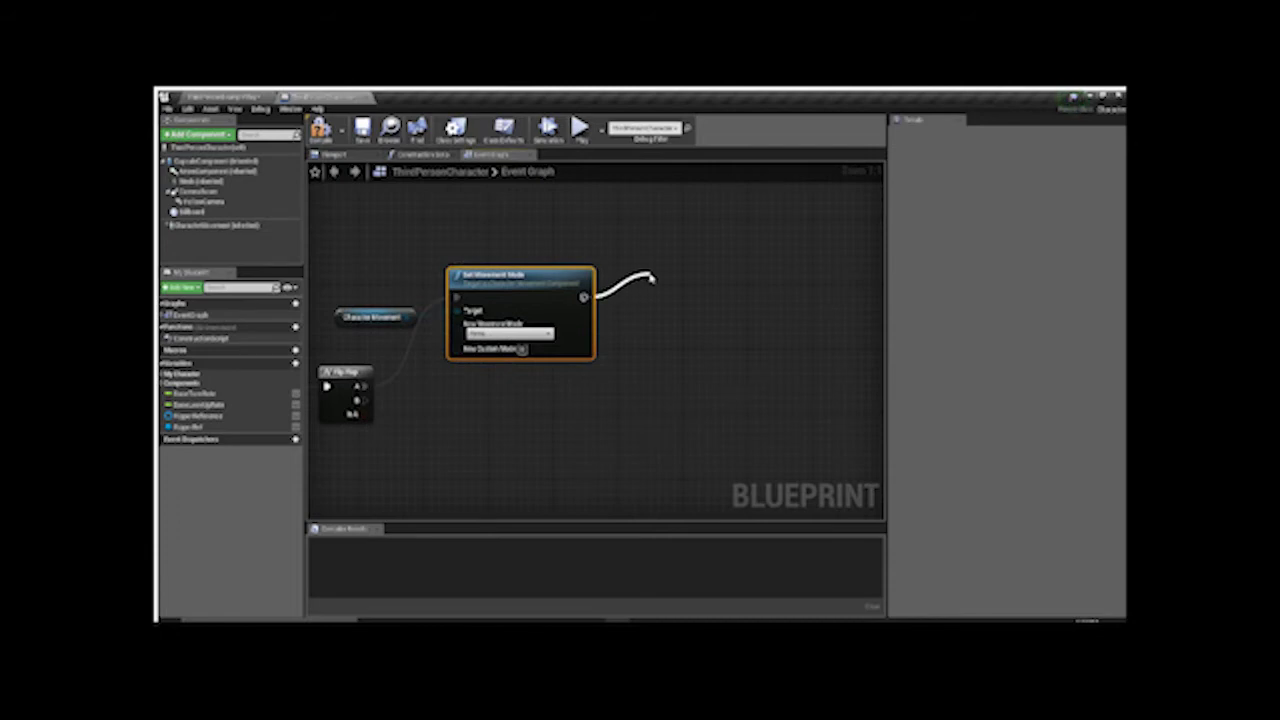
pyautogui.moveTo(651, 279); pyautogui.dragTo(637, 285)
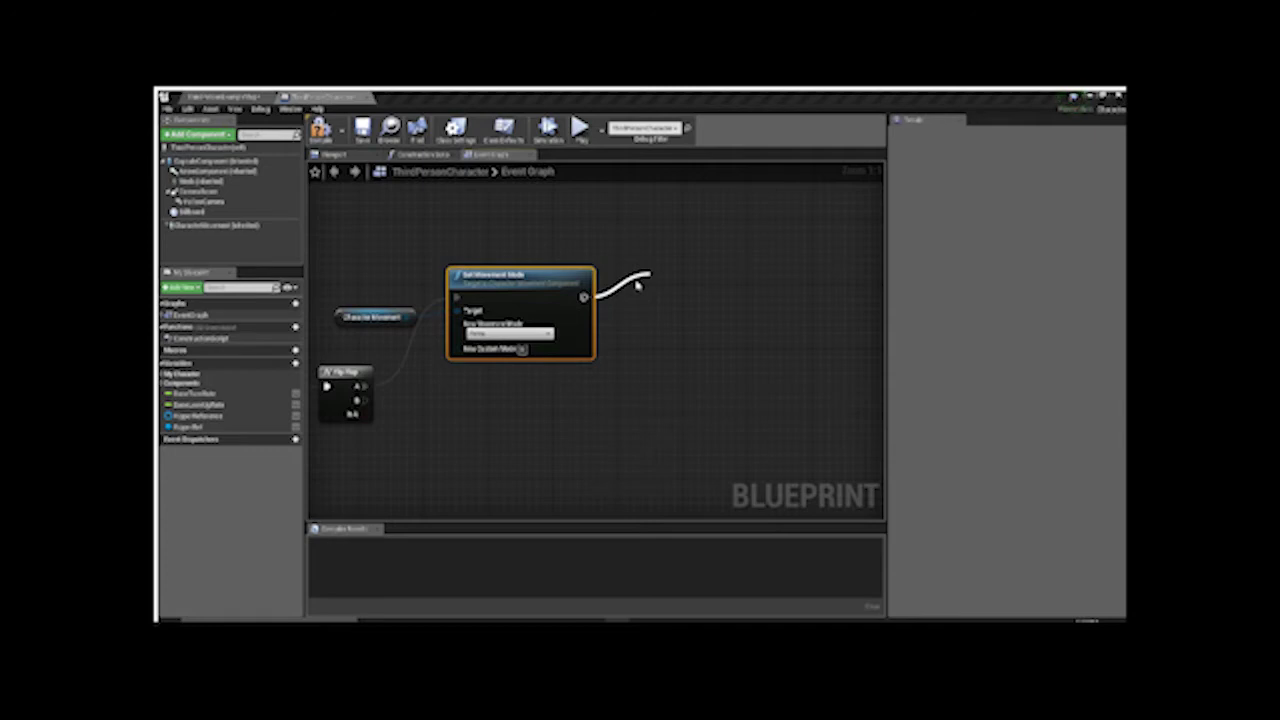
pyautogui.press('Return')
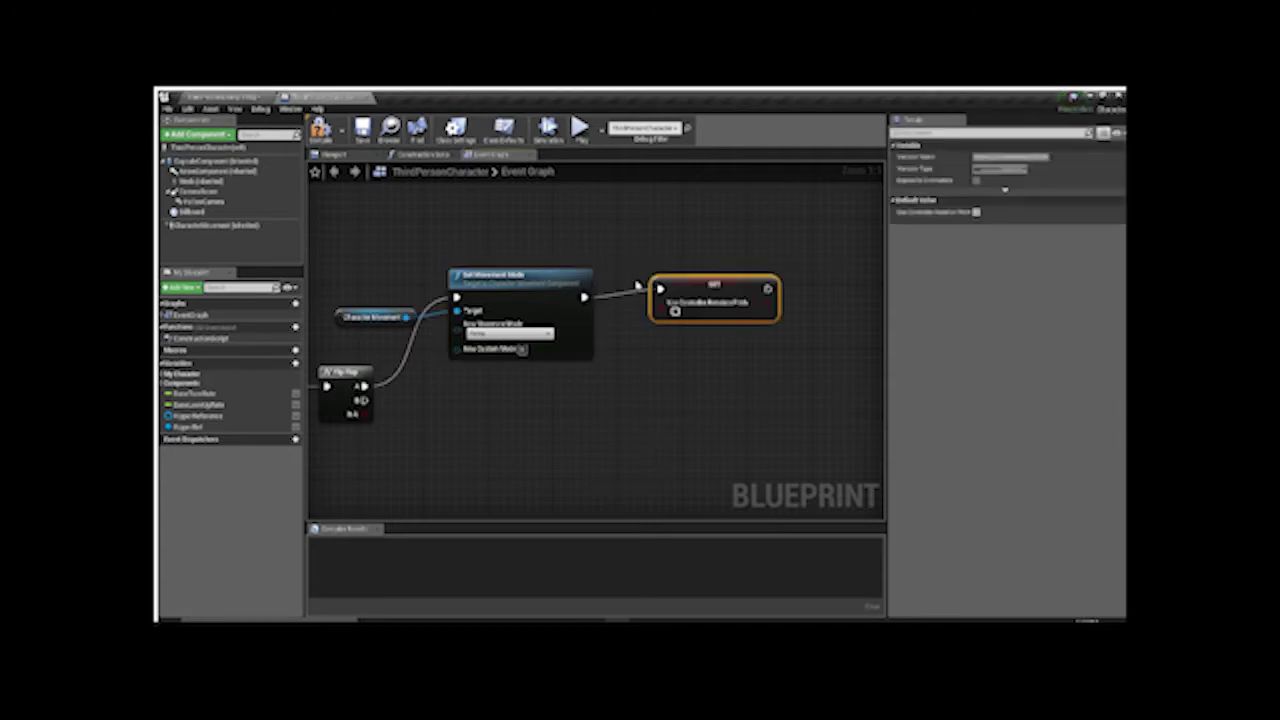
pyautogui.moveTo(697, 296); pyautogui.dragTo(697, 305)
# Add an enabled Set Use Controller Rotation Yaw node after the rotation pitch node
pyautogui.moveTo(697, 305); pyautogui.dragTo(561, 309, button='right')
pyautogui.moveTo(632, 301); pyautogui.dragTo(688, 280)
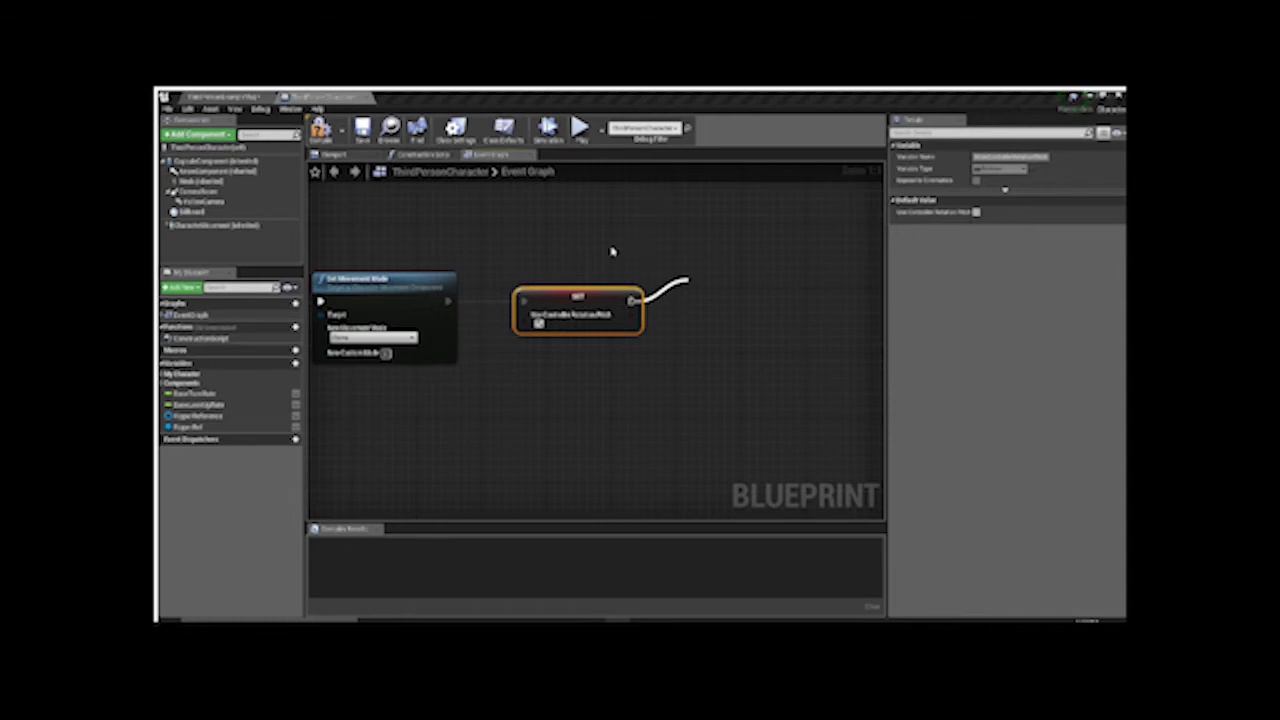
pyautogui.click(780, 448)
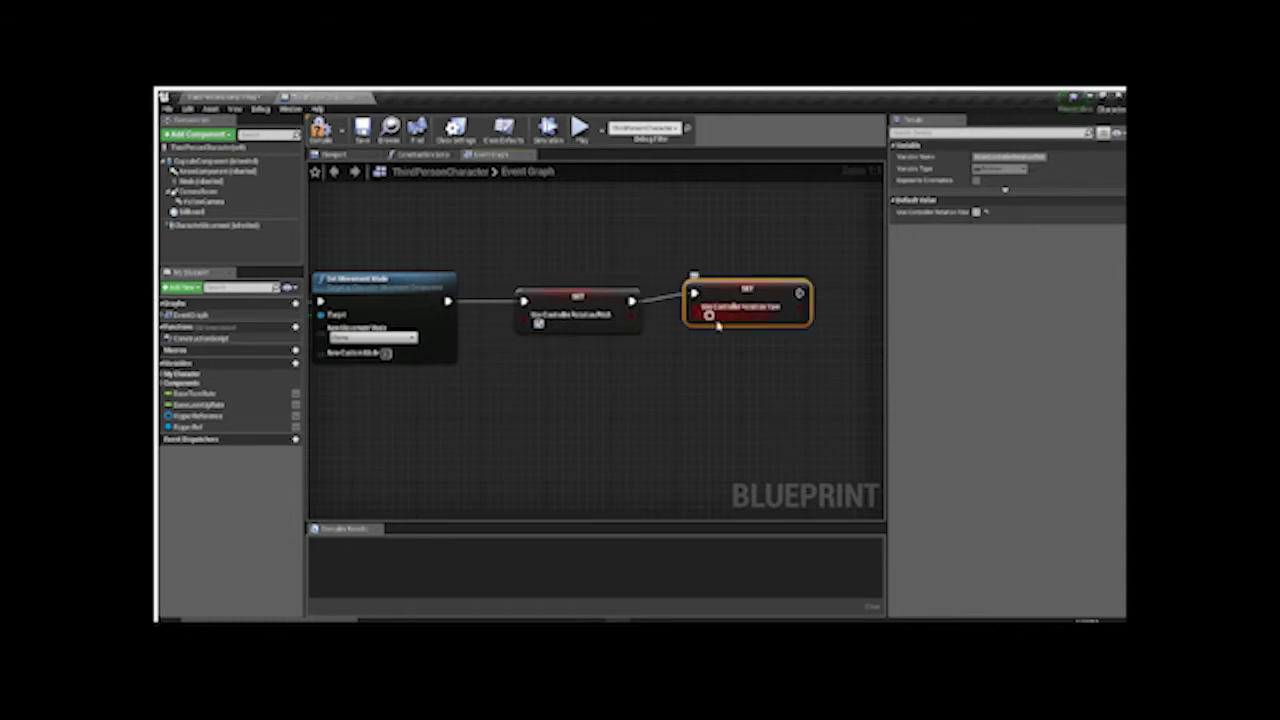
pyautogui.moveTo(728, 294); pyautogui.dragTo(728, 303)
# Duplicate the movement mode, rotation pitch and rotation yaw node chain below the original and connect it to the Flip Flop's B output
pyautogui.moveTo(619, 392); pyautogui.dragTo(694, 372, button='right')
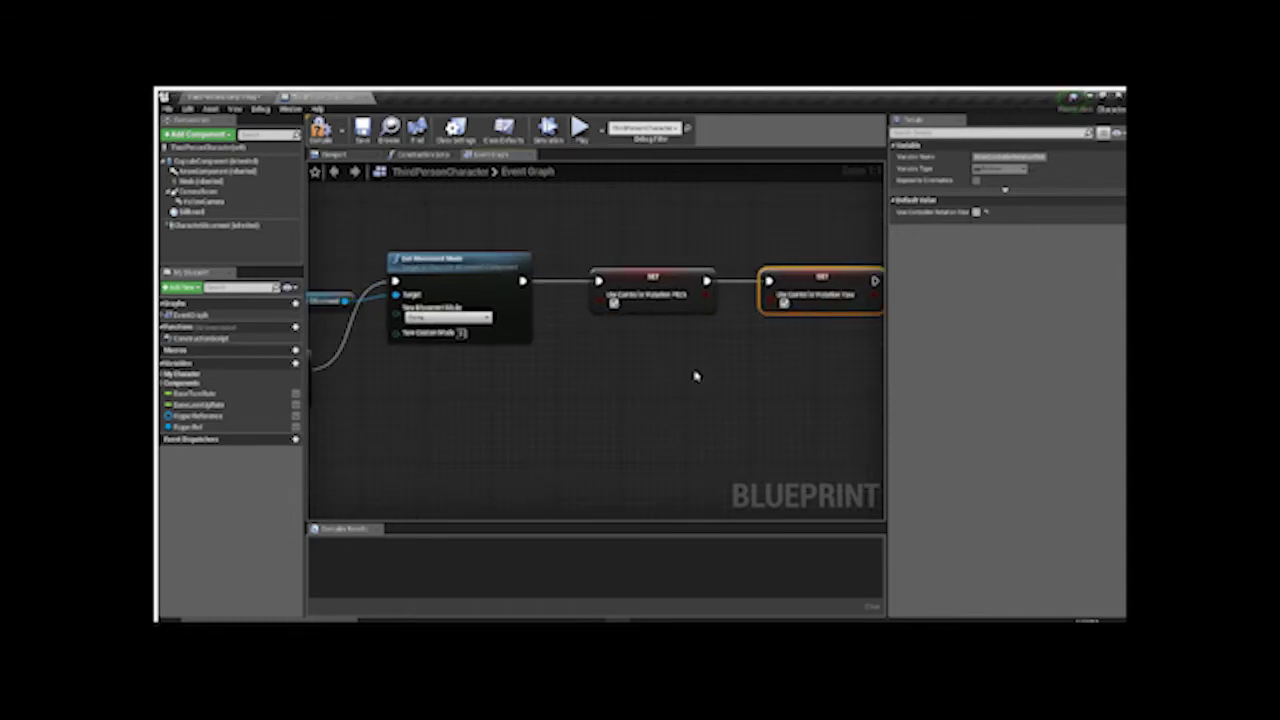
pyautogui.scroll(-1, 616, 368)
pyautogui.moveTo(361, 261); pyautogui.dragTo(863, 366)
pyautogui.moveTo(600, 385); pyautogui.dragTo(604, 325, button='right')
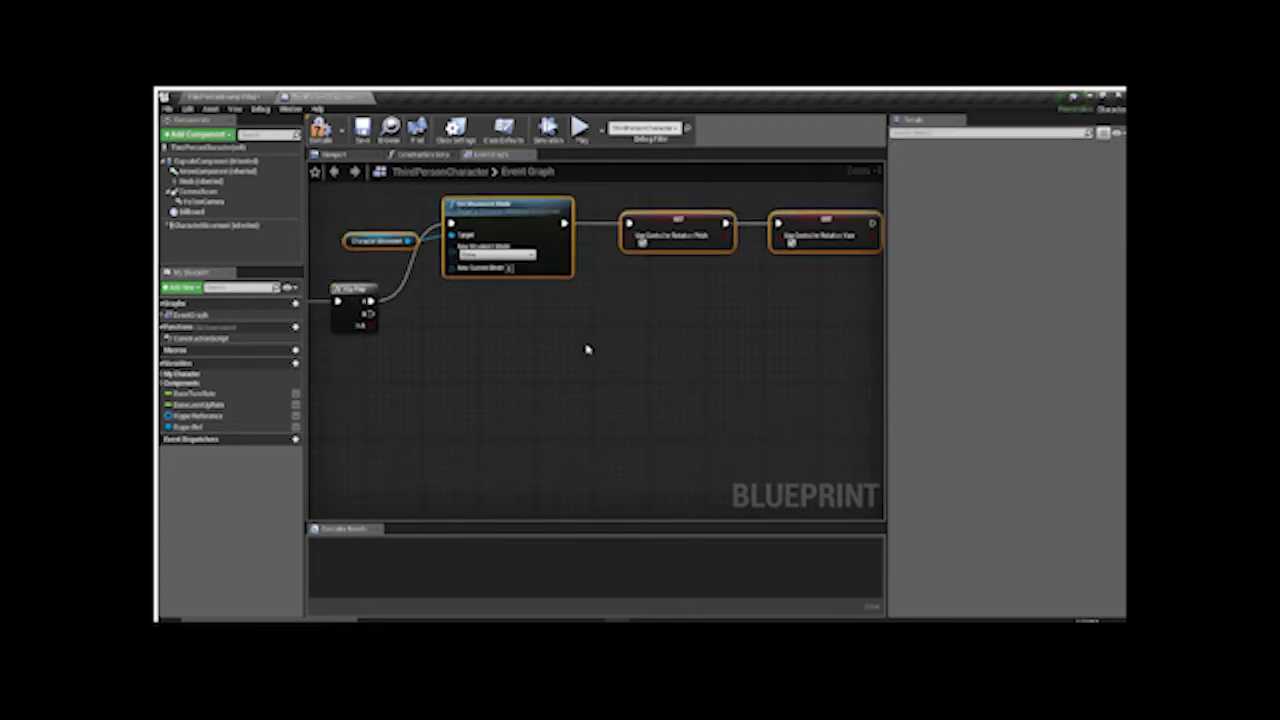
pyautogui.hotkey('ctrl', 'v')
pyautogui.moveTo(466, 356); pyautogui.dragTo(371, 314)
# In the duplicated chain, set the movement mode to Walking and disable Use Controller Rotation Pitch and Yaw
pyautogui.scroll(-1, 556, 372)
pyautogui.scroll(2, 522, 395)
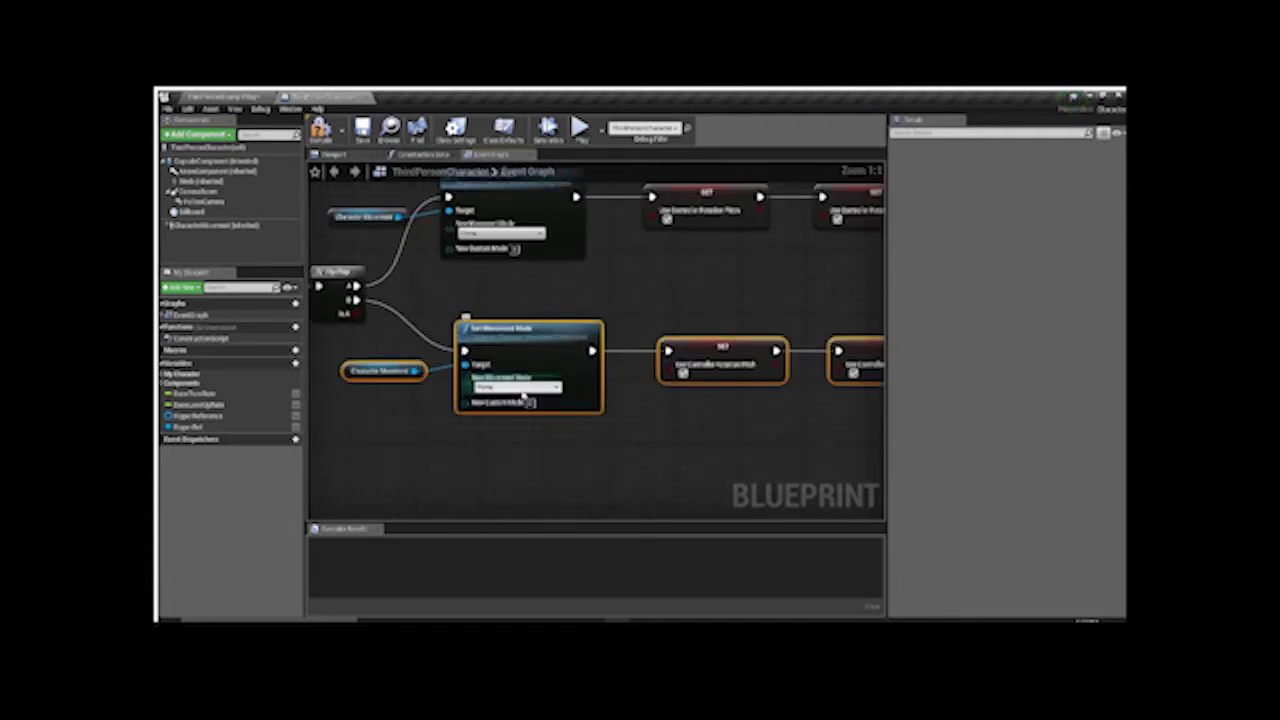
pyautogui.click(516, 387)
pyautogui.click(505, 400)
pyautogui.moveTo(689, 410); pyautogui.dragTo(622, 406, button='right')
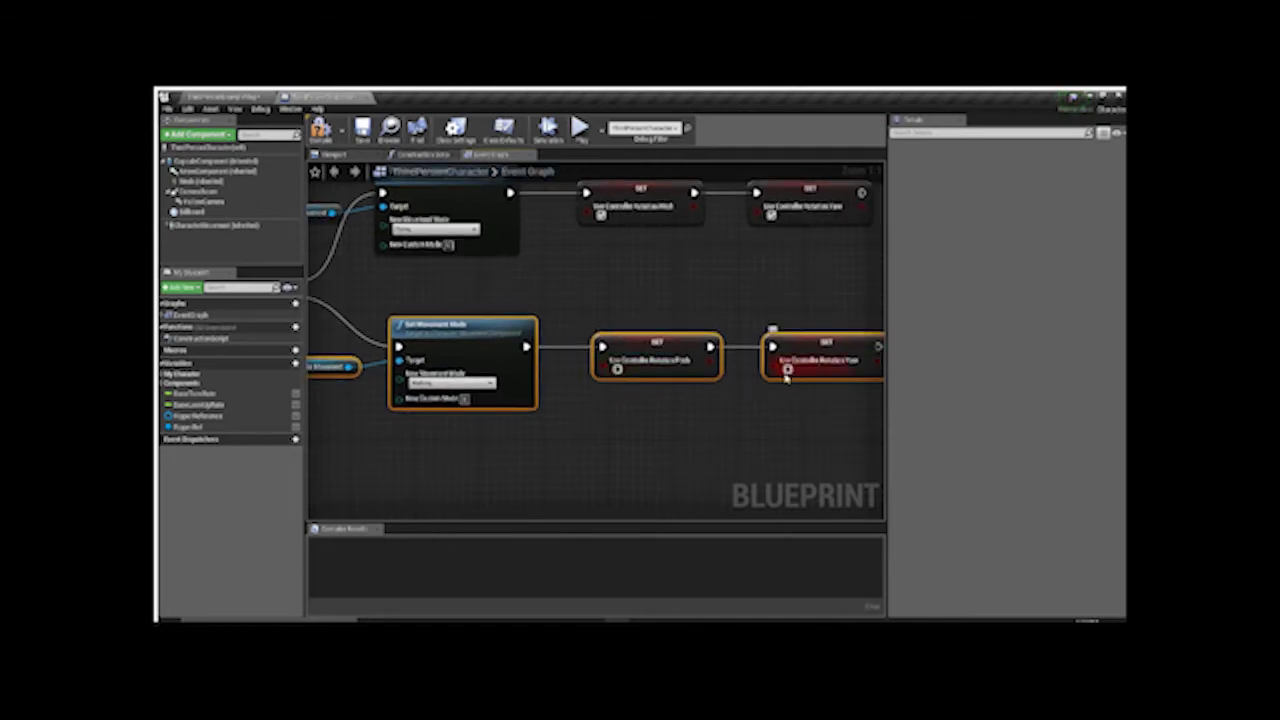
pyautogui.scroll(-1, 787, 370)
pyautogui.scroll(-1, 677, 314)
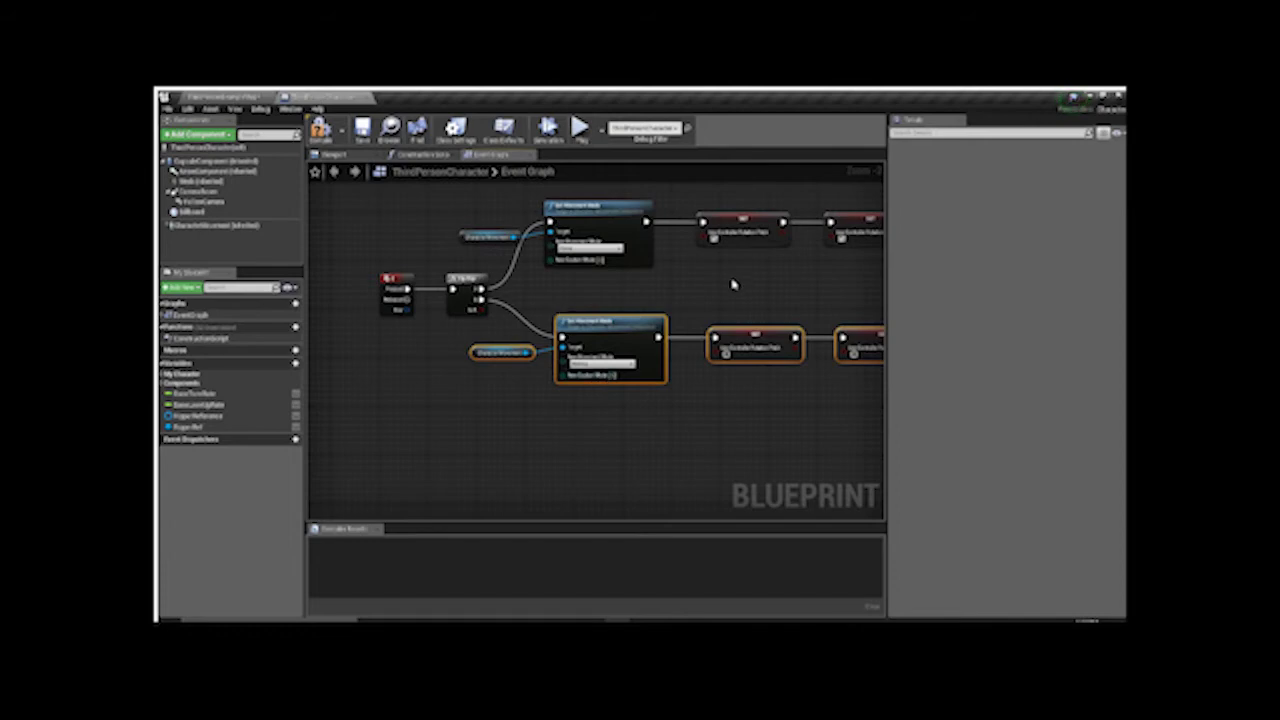
pyautogui.moveTo(785, 237); pyautogui.dragTo(560, 266, button='right')
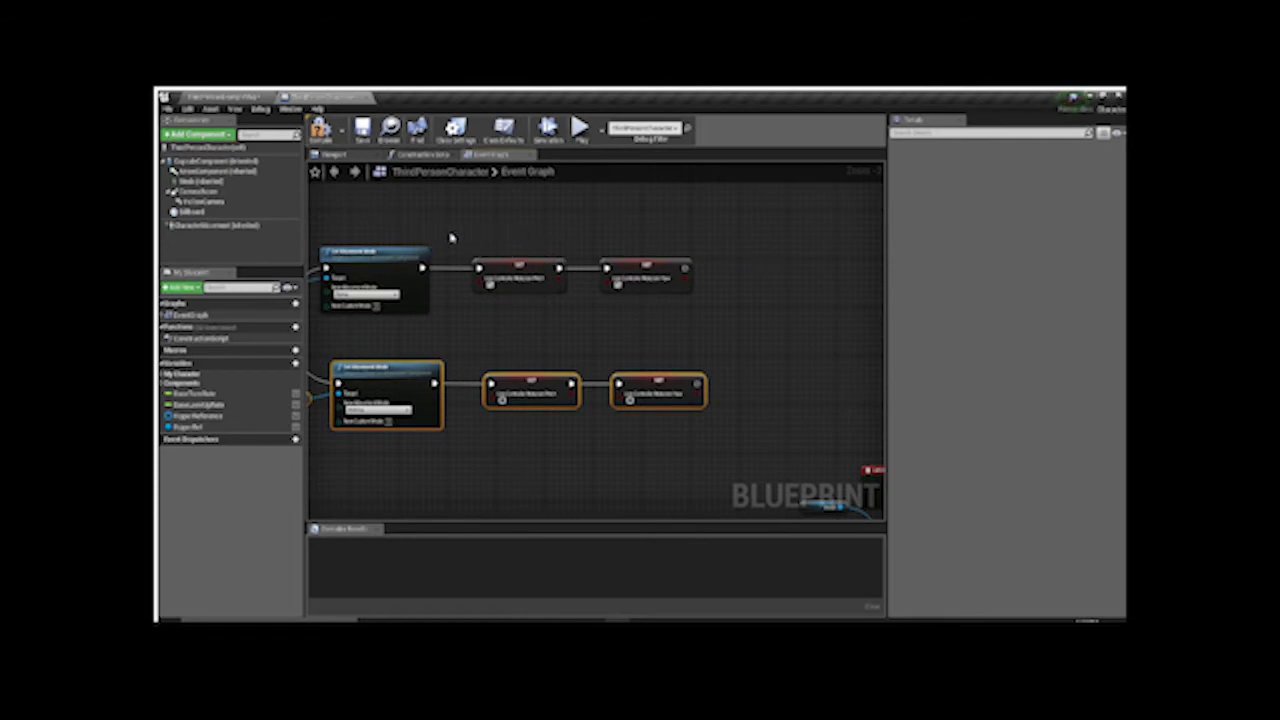
# Try rotating the character mesh about its axes in the blueprint viewport
pyautogui.click(340, 156)
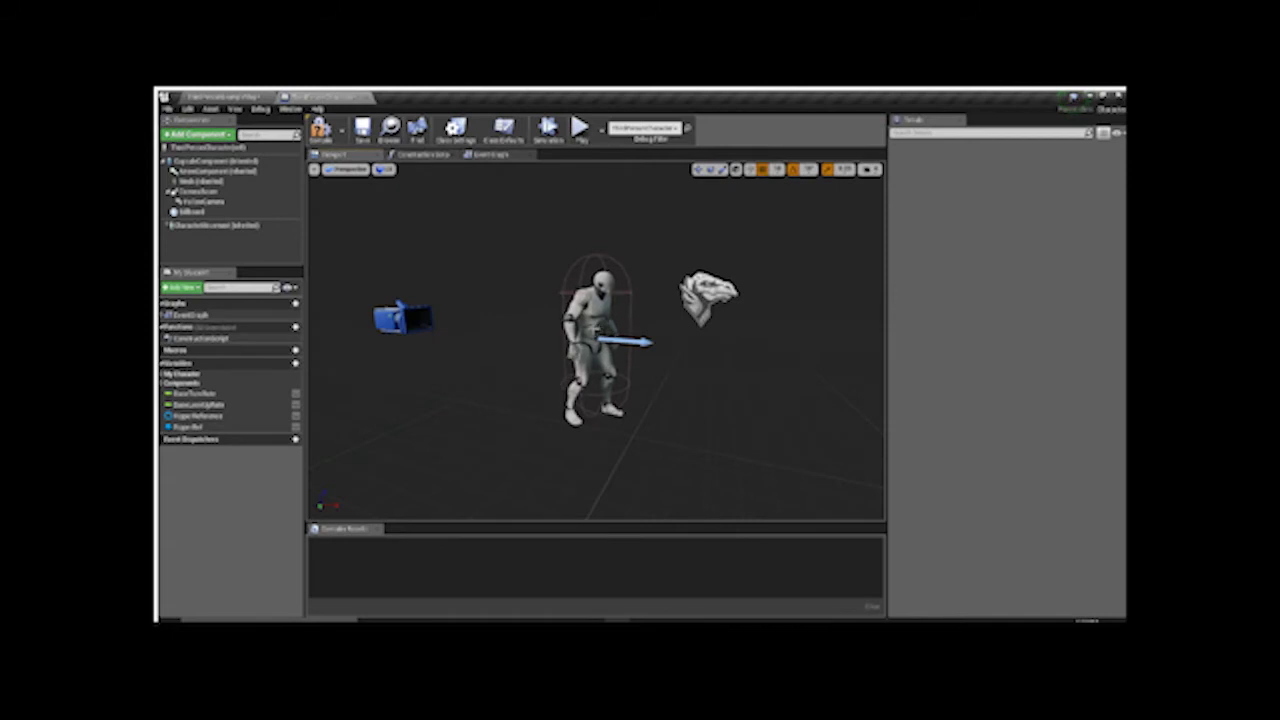
pyautogui.click(628, 340)
pyautogui.press('e')
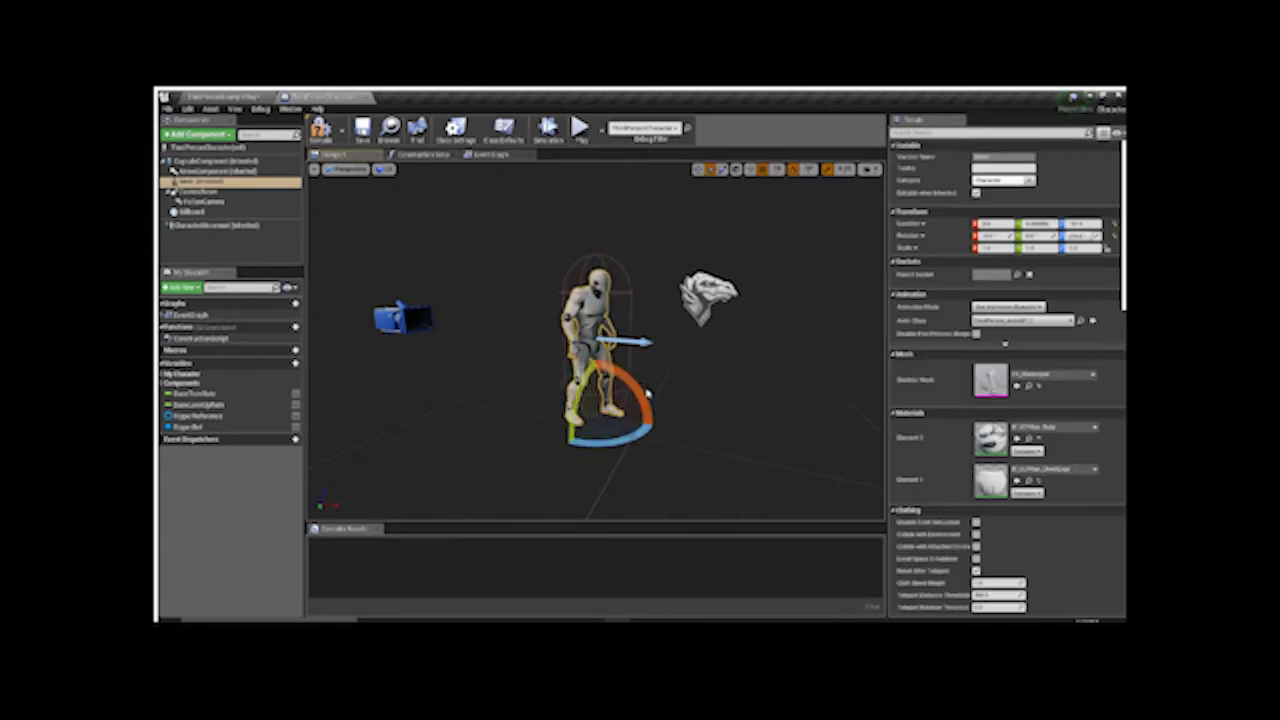
pyautogui.moveTo(622, 363); pyautogui.dragTo(614, 446)
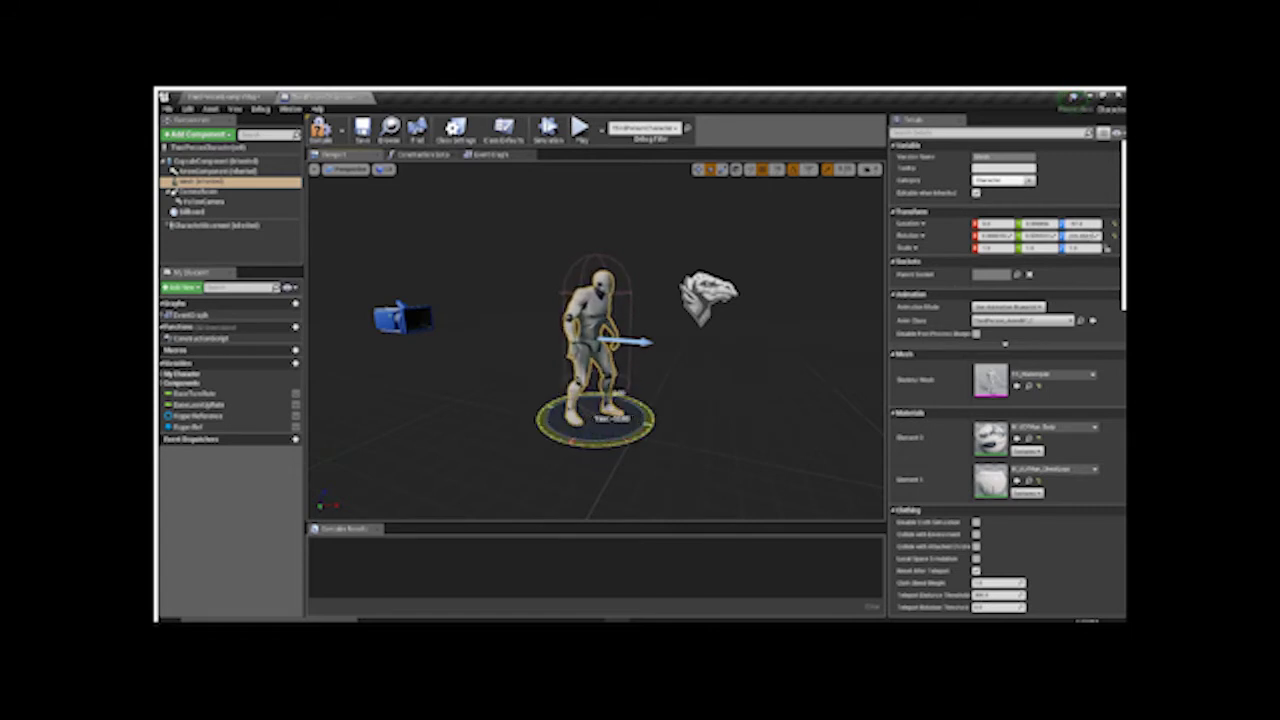
pyautogui.moveTo(632, 378); pyautogui.dragTo(619, 403)
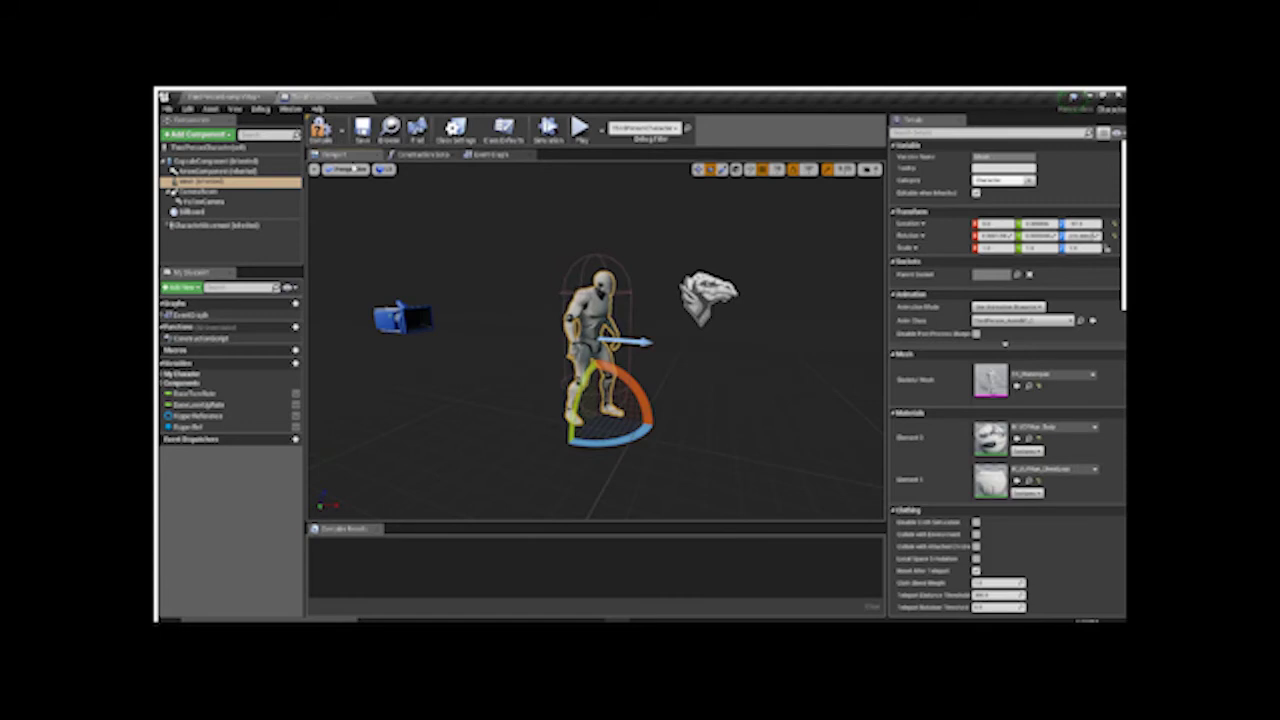
pyautogui.press('w')
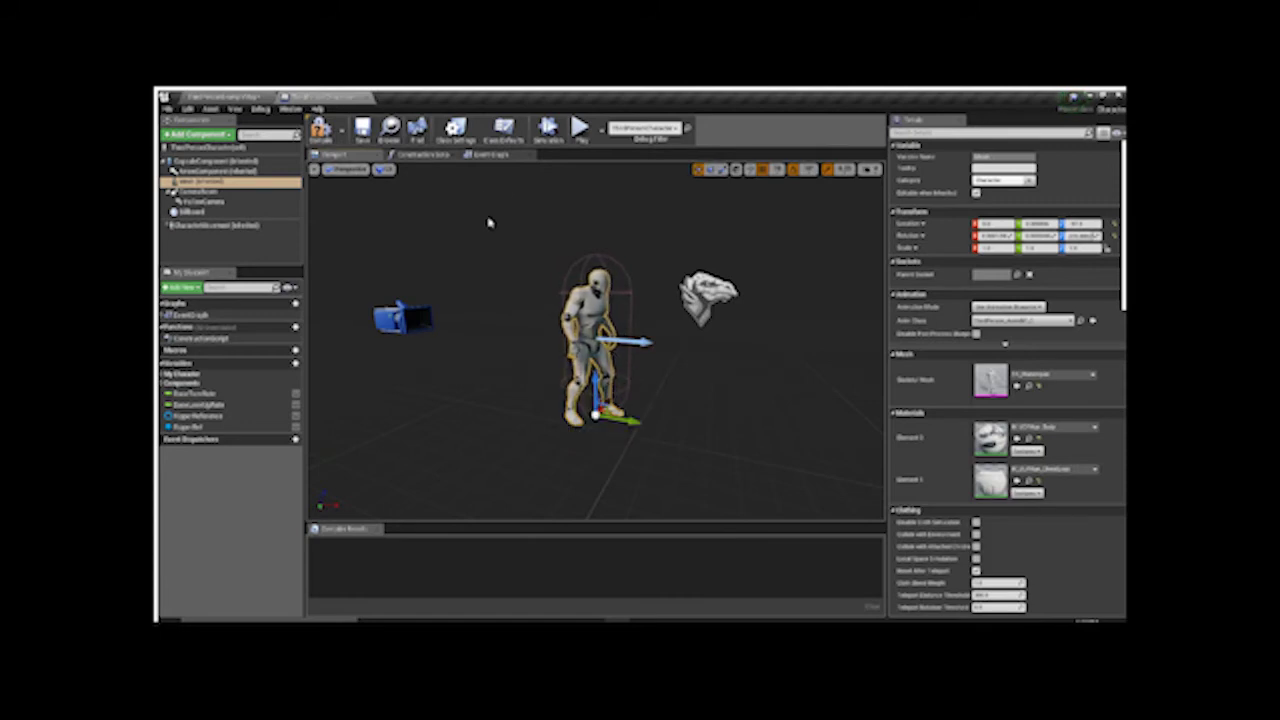
pyautogui.press('e')
pyautogui.moveTo(640, 445); pyautogui.dragTo(590, 470)
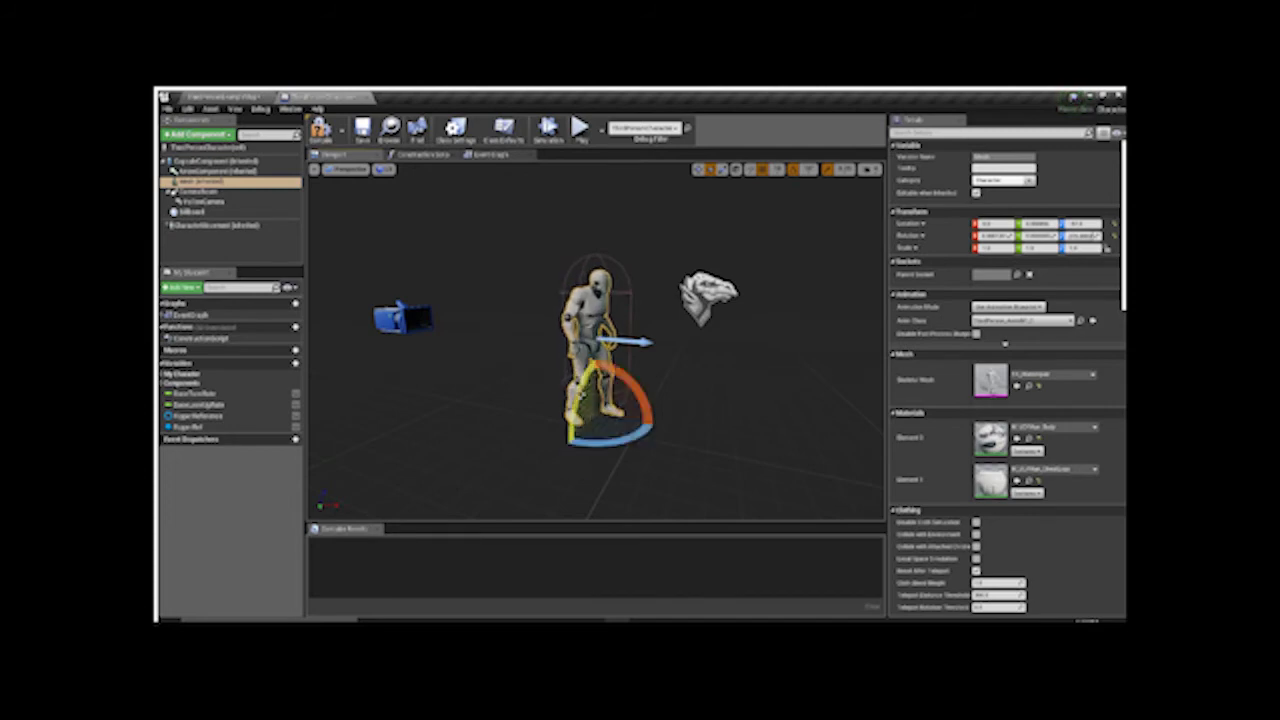
# Return to the Event Graph and move the flying toggle nodes as a group to a new spot
pyautogui.click(490, 154)
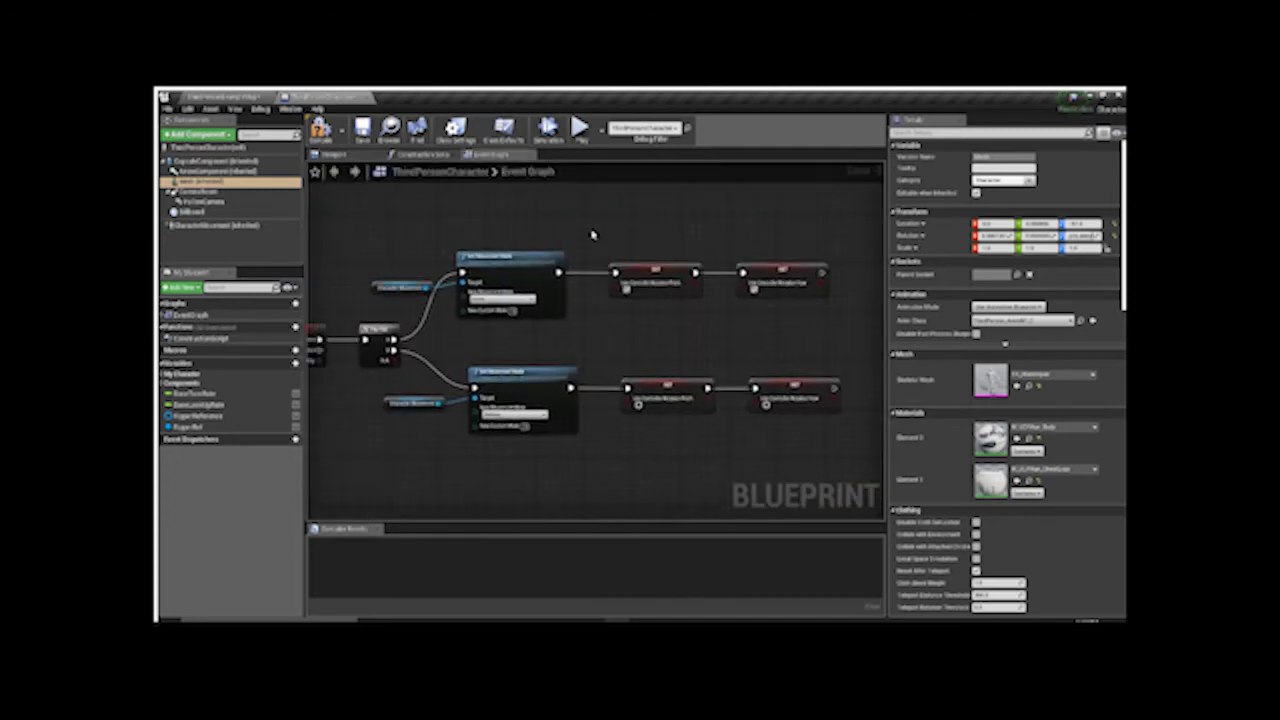
pyautogui.scroll(-3, 600, 237)
pyautogui.moveTo(472, 222); pyautogui.dragTo(666, 312)
pyautogui.scroll(3, 567, 285)
pyautogui.moveTo(567, 285); pyautogui.dragTo(604, 207)
pyautogui.click(466, 309)
# Move the InputAxis MoveForward event aside in the Movement input section and add an Is Flying node targeting Character Movement
pyautogui.moveTo(466, 309); pyautogui.dragTo(622, 310, button='right')
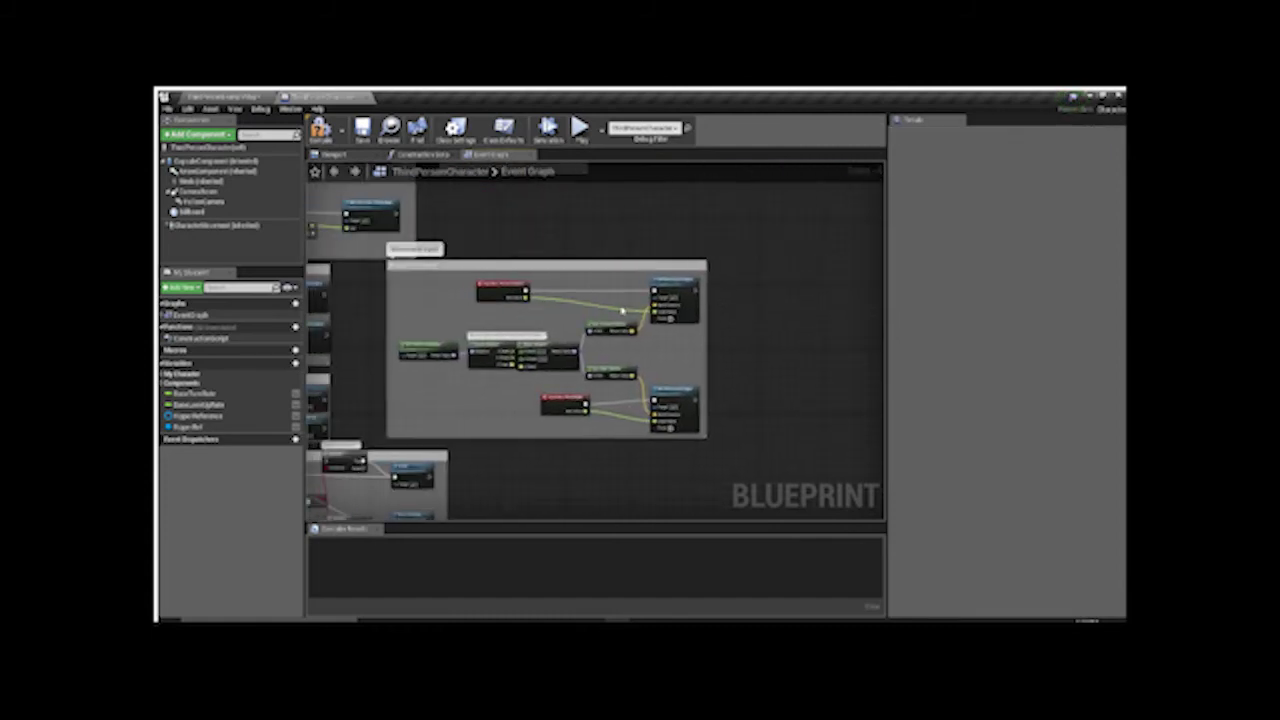
pyautogui.scroll(3, 518, 286)
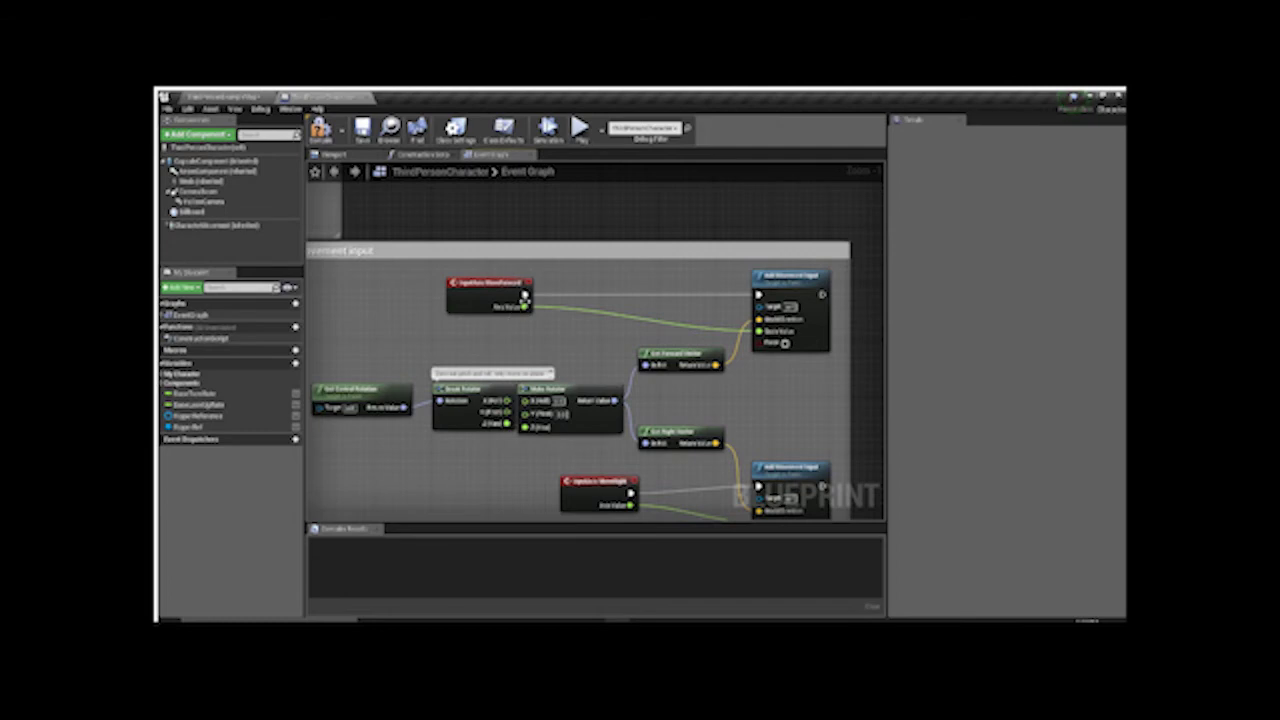
pyautogui.moveTo(488, 287); pyautogui.dragTo(441, 287)
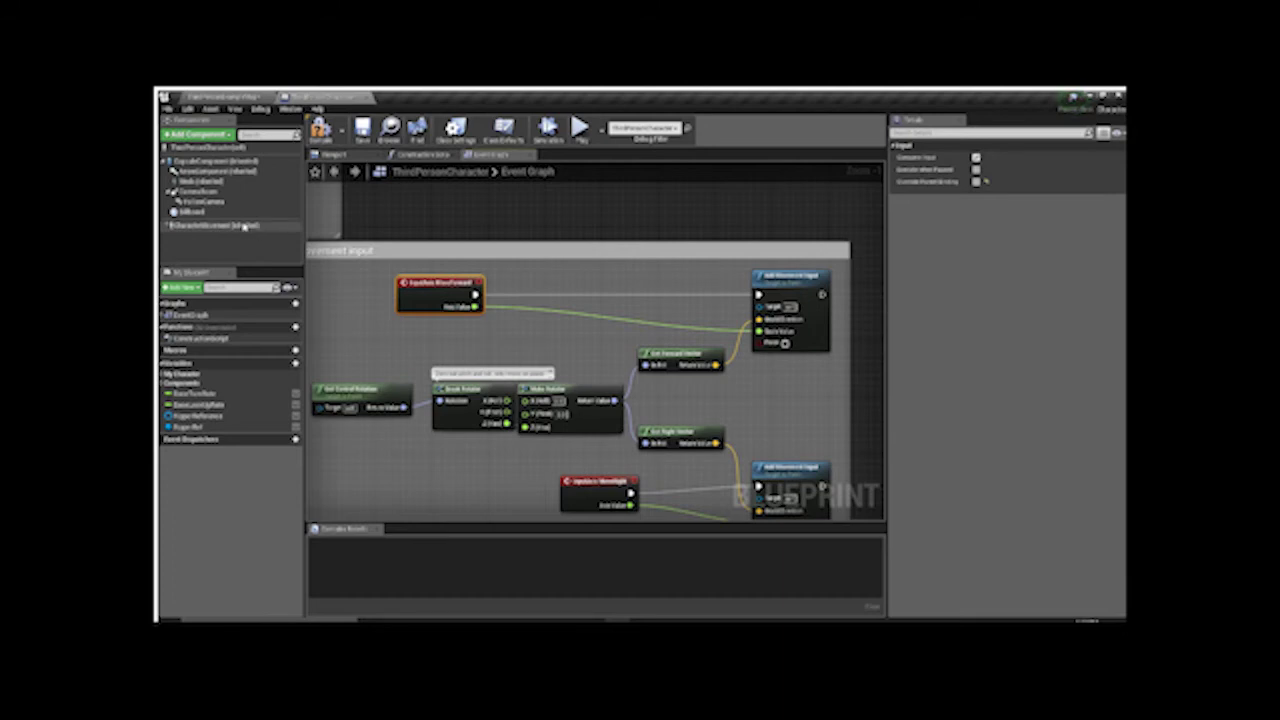
pyautogui.moveTo(243, 227); pyautogui.dragTo(489, 325)
pyautogui.scroll(1, 459, 334)
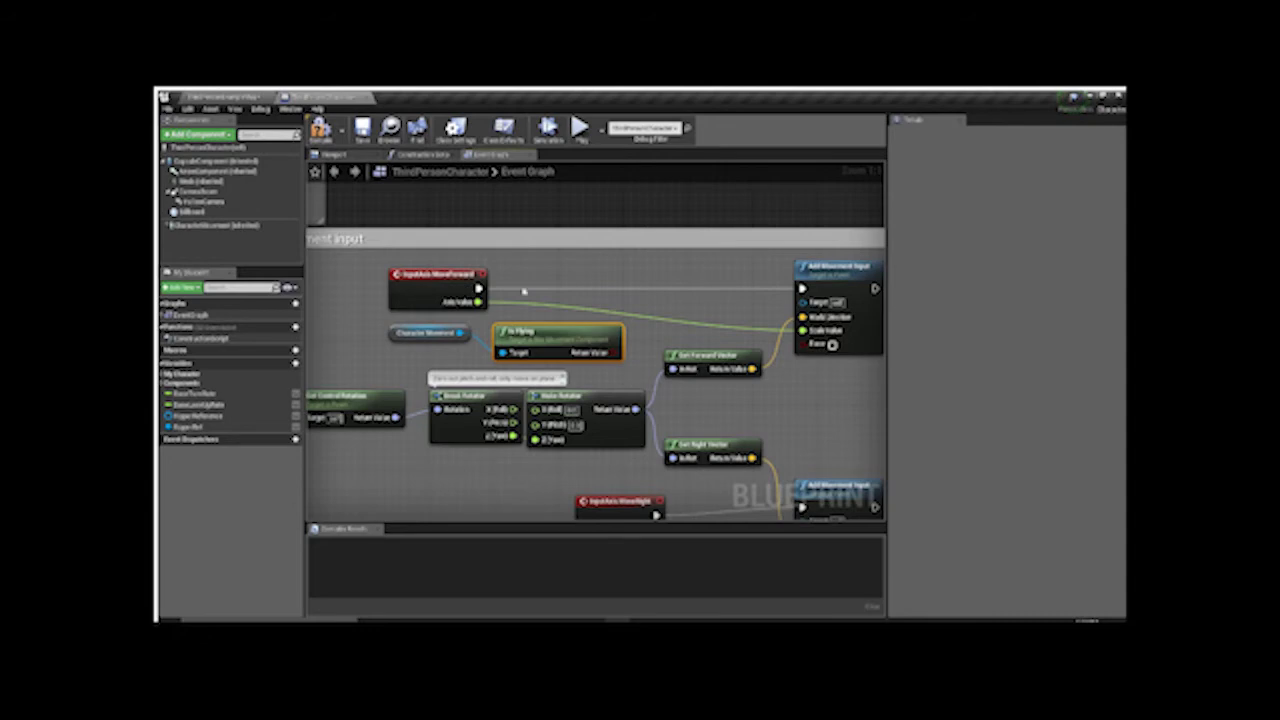
# Insert a Branch after InputAxis MoveForward, conditioned on Is Flying, and wire its False output to the existing Add Movement Input
pyautogui.moveTo(537, 279); pyautogui.dragTo(459, 313, button='right')
pyautogui.press('b')
pyautogui.click(460, 313)
pyautogui.moveTo(471, 336); pyautogui.dragTo(537, 388)
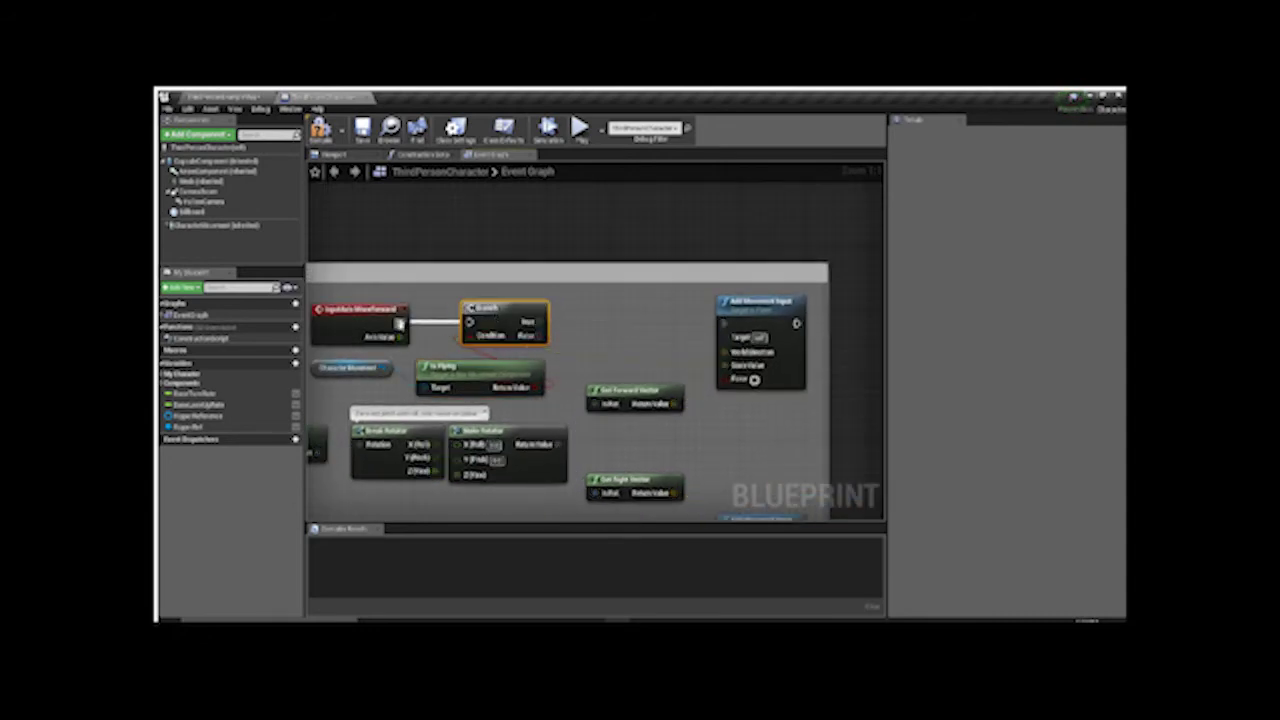
pyautogui.moveTo(540, 335); pyautogui.dragTo(757, 333)
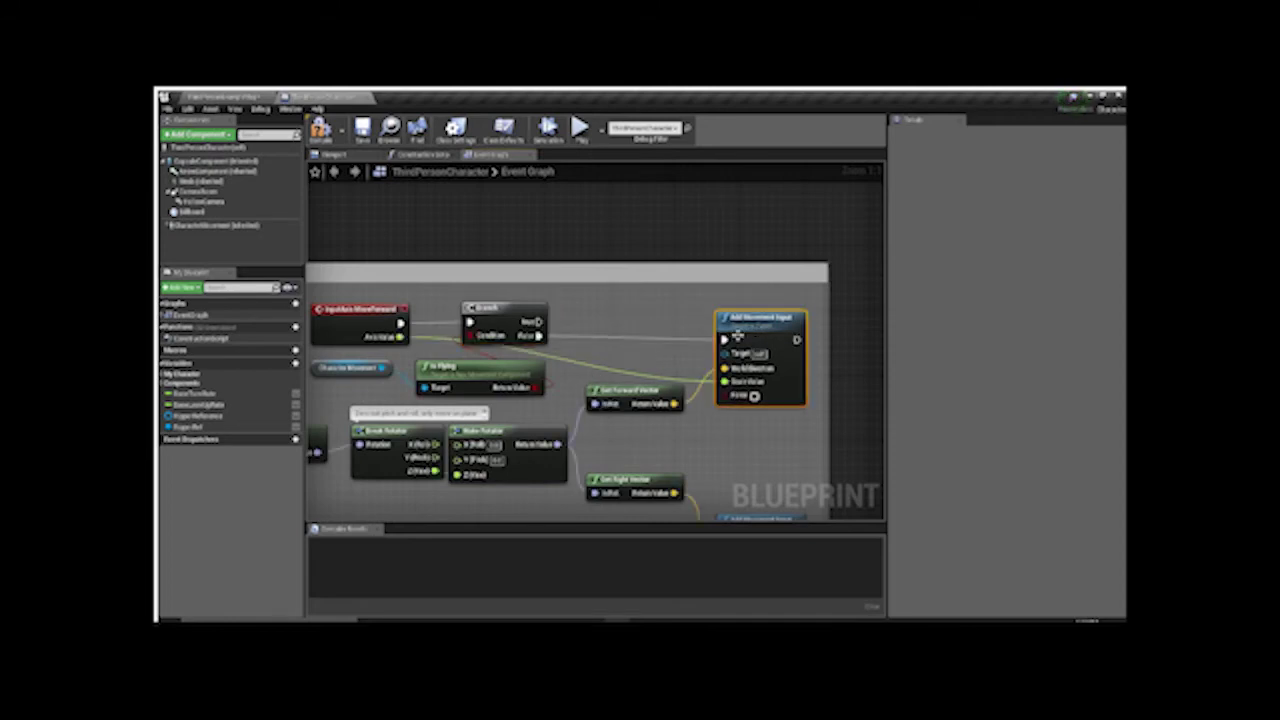
pyautogui.moveTo(699, 345); pyautogui.dragTo(645, 321, button='right')
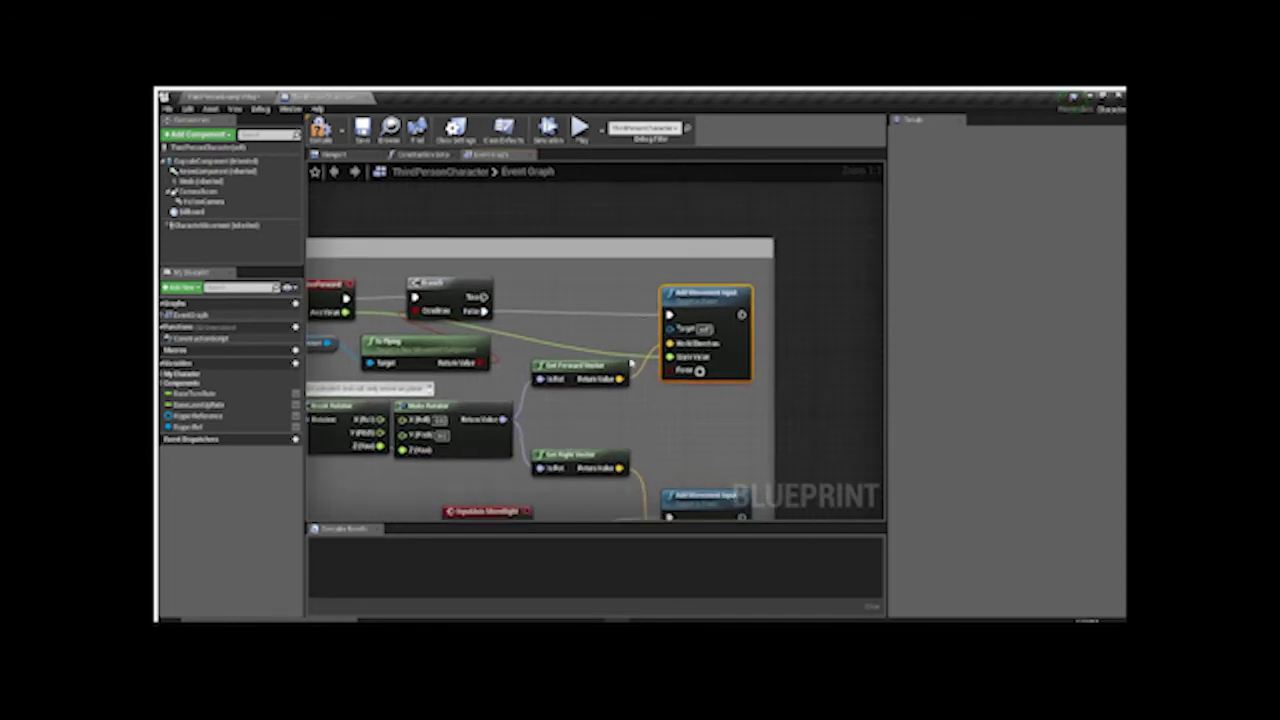
pyautogui.click(573, 305)
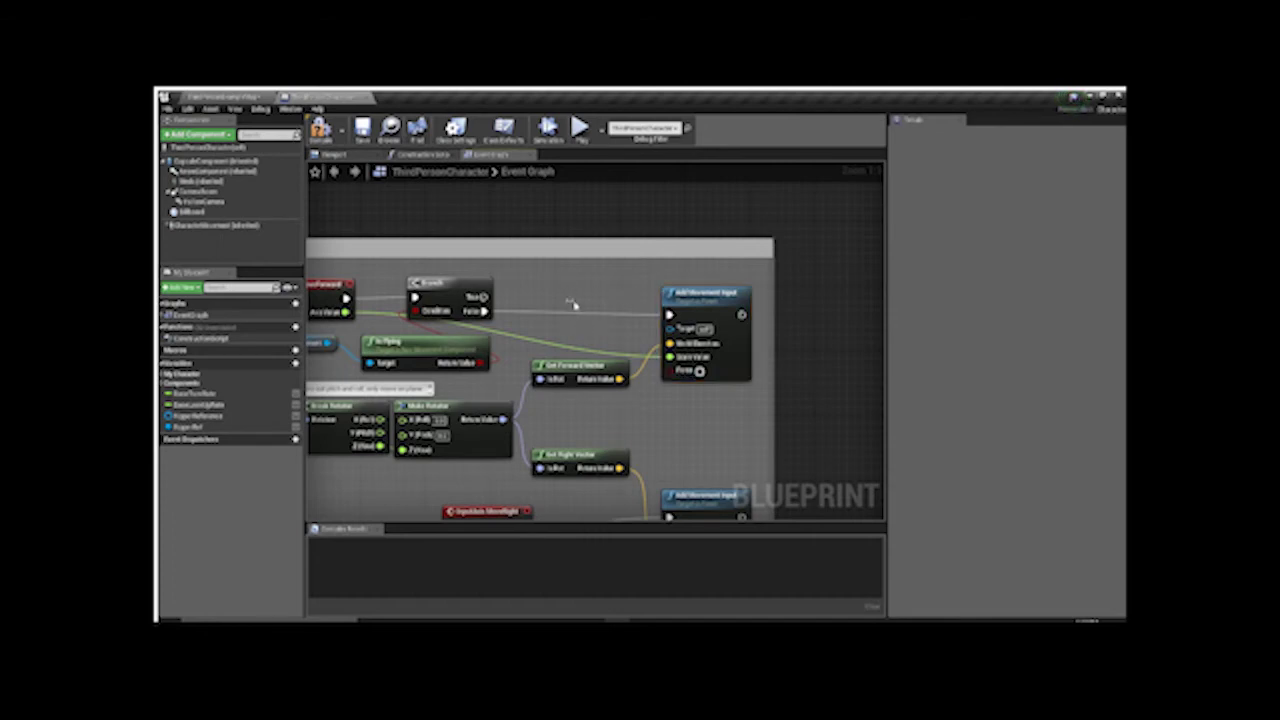
# Duplicate Add Movement Input above the comment box, running it from the Branch's True output with MoveForward's Axis Value as Scale Value
pyautogui.click(688, 313)
pyautogui.hotkey('ctrl', 'c')
pyautogui.moveTo(668, 281); pyautogui.dragTo(630, 417, button='right')
pyautogui.hotkey('ctrl', 'v')
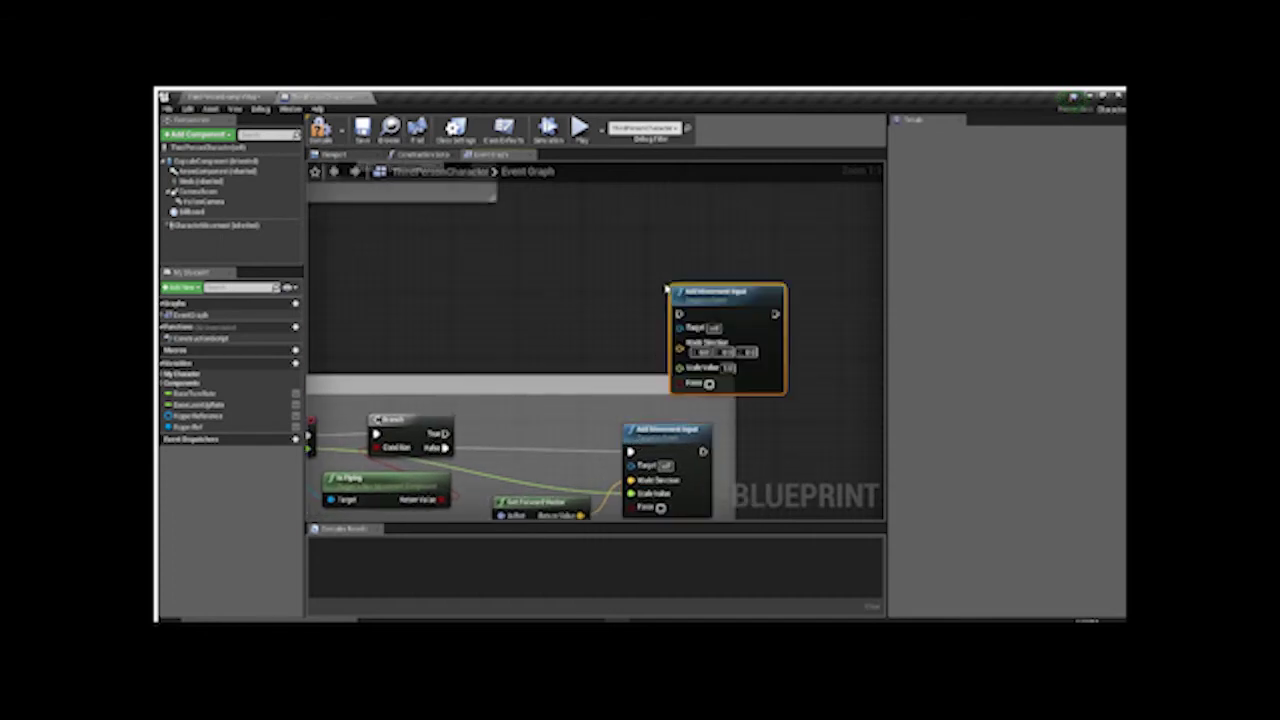
pyautogui.moveTo(693, 300); pyautogui.dragTo(437, 434)
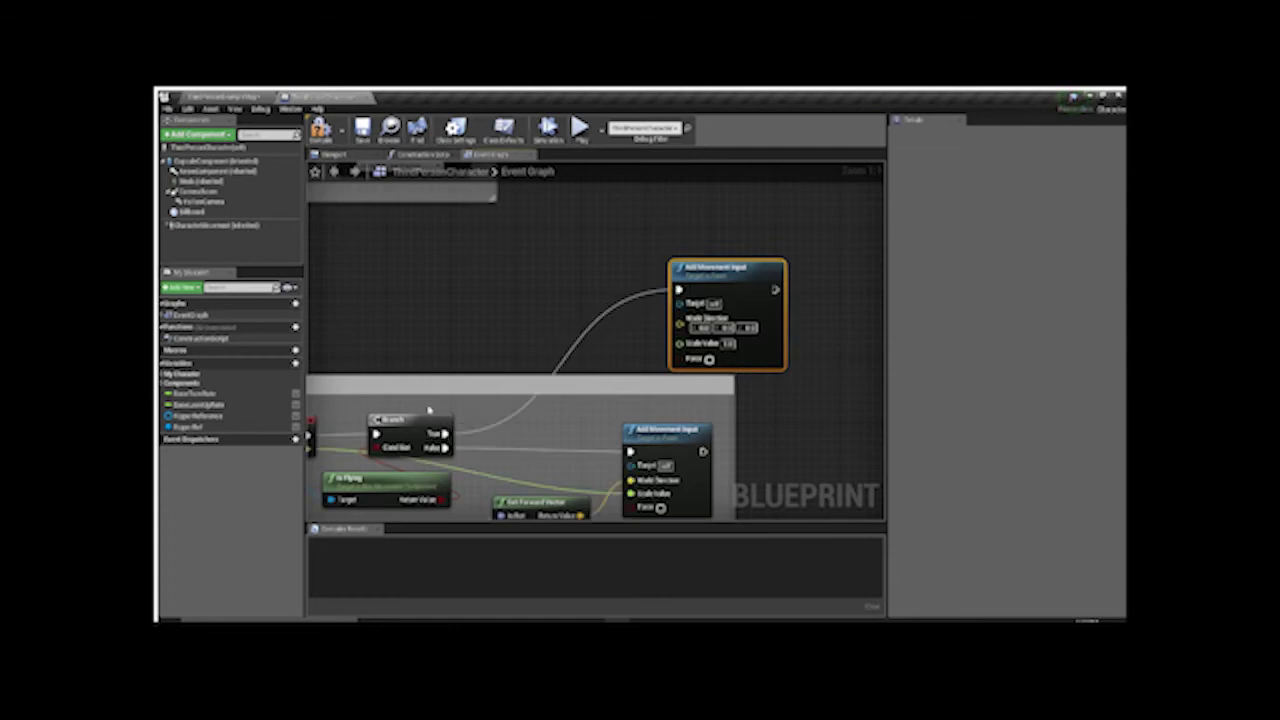
pyautogui.moveTo(530, 298); pyautogui.dragTo(585, 252, button='right')
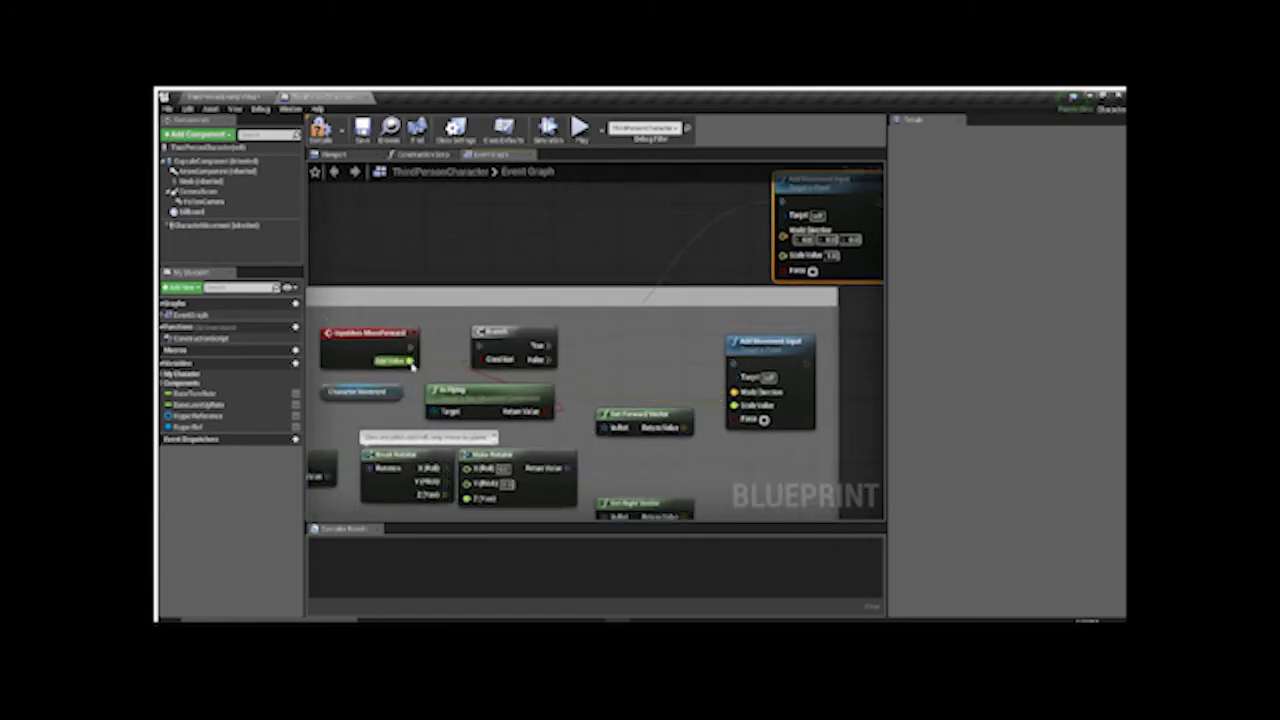
pyautogui.moveTo(410, 362); pyautogui.dragTo(783, 255)
pyautogui.moveTo(702, 282); pyautogui.dragTo(617, 298, button='right')
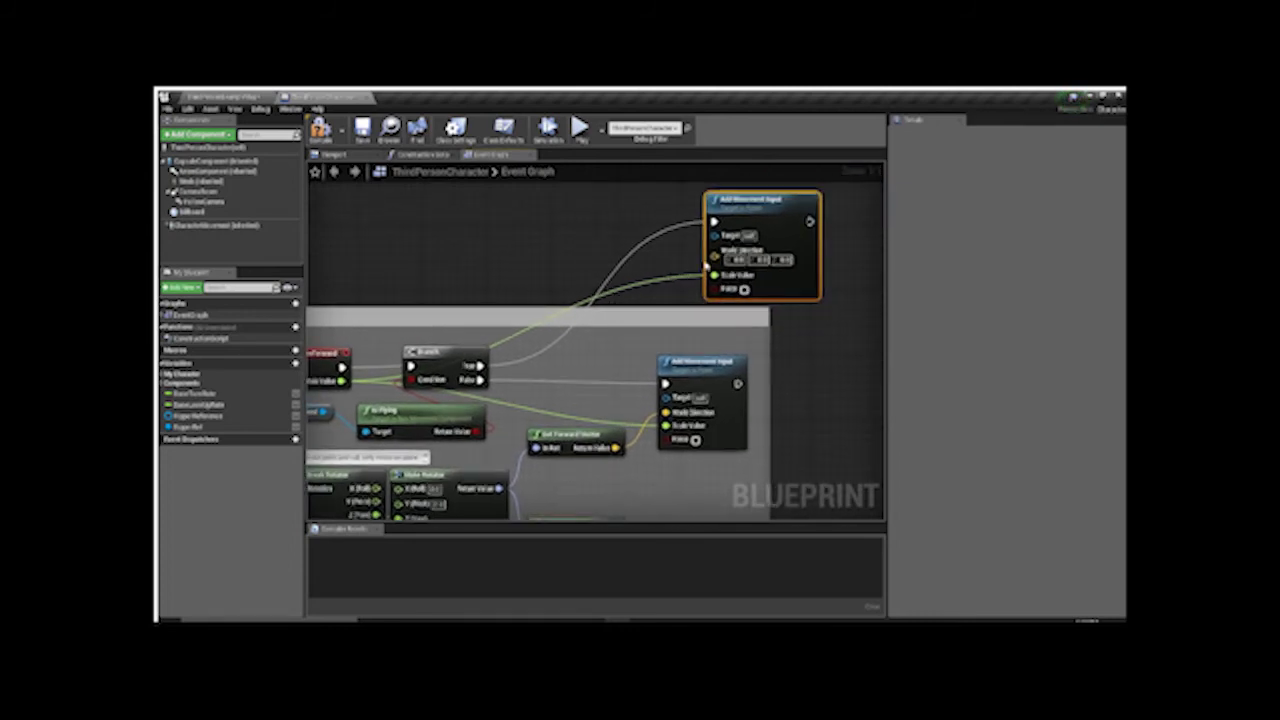
pyautogui.moveTo(567, 252); pyautogui.dragTo(576, 227, button='right')
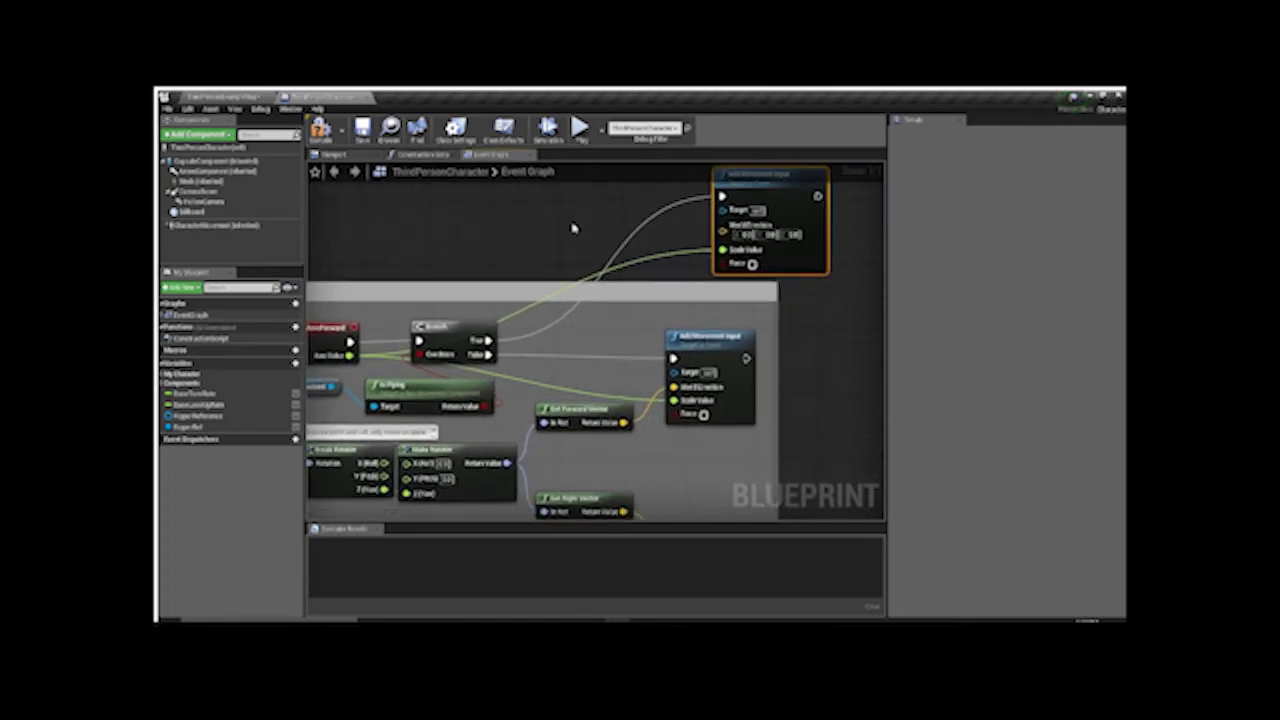
# Add a FollowCamera reference with a Get Forward Vector node and feed its result into the duplicated node's World Direction
pyautogui.click(233, 206)
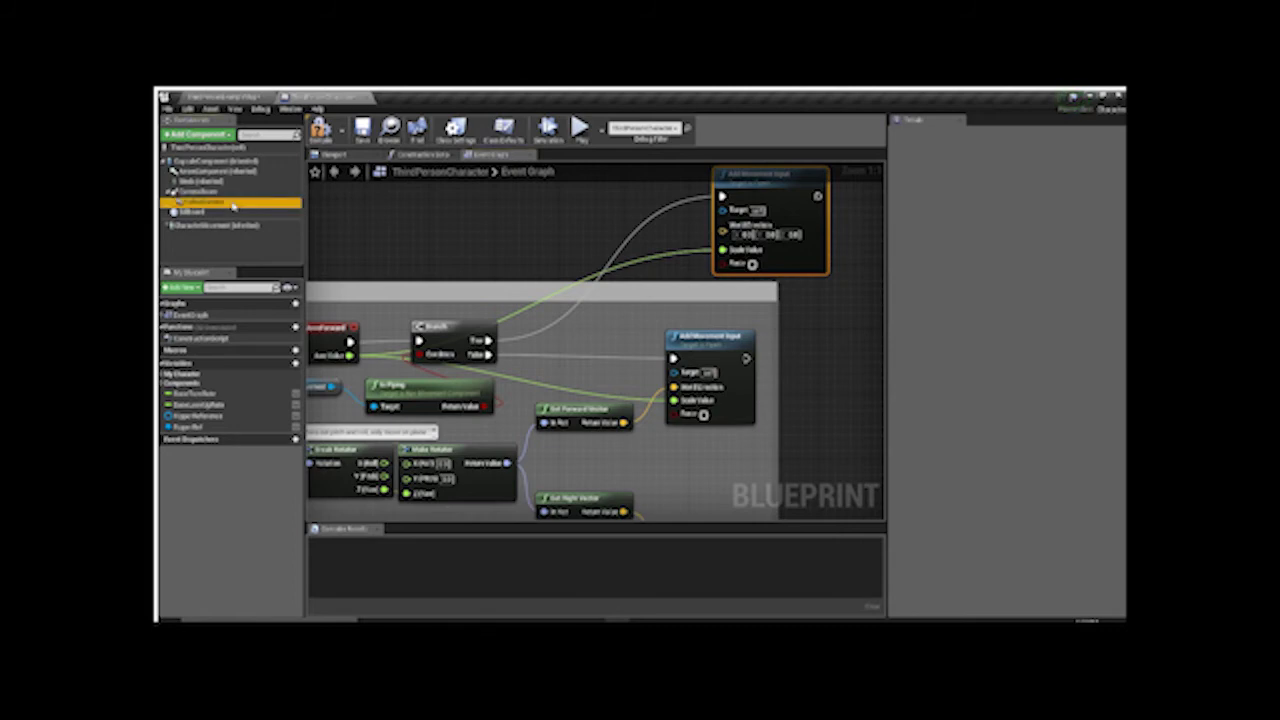
pyautogui.click(212, 191)
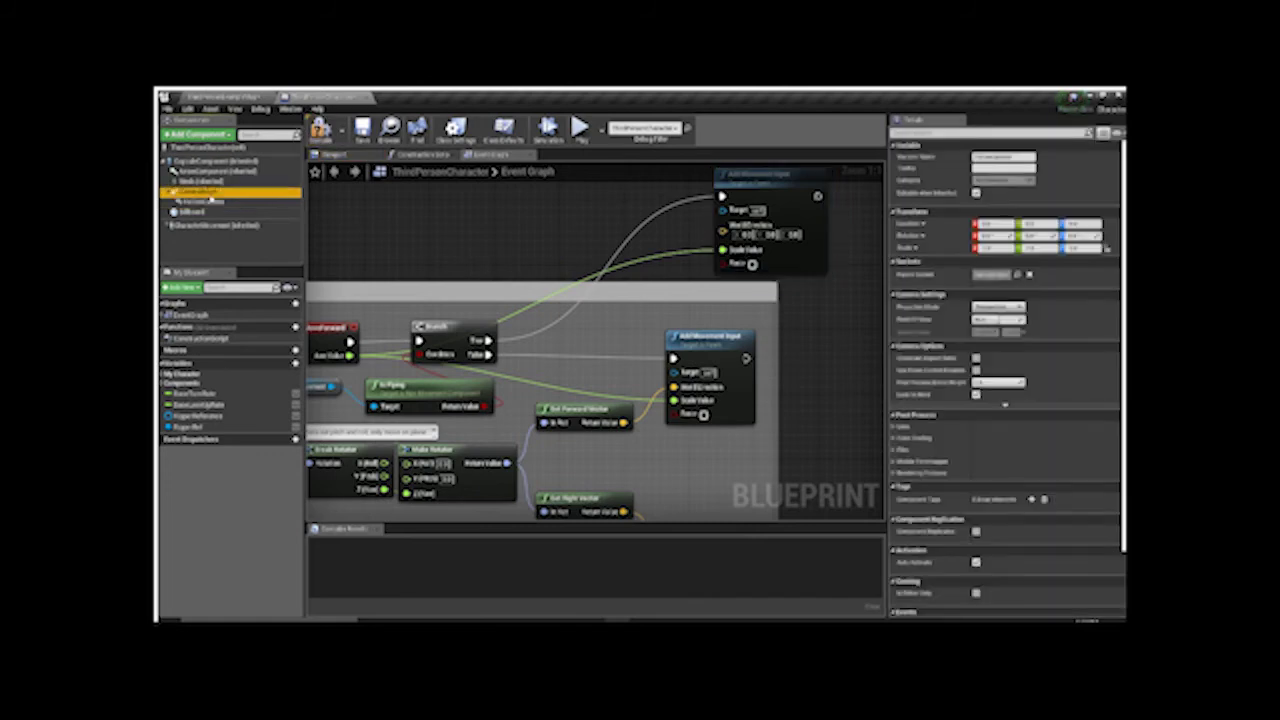
pyautogui.click(226, 204)
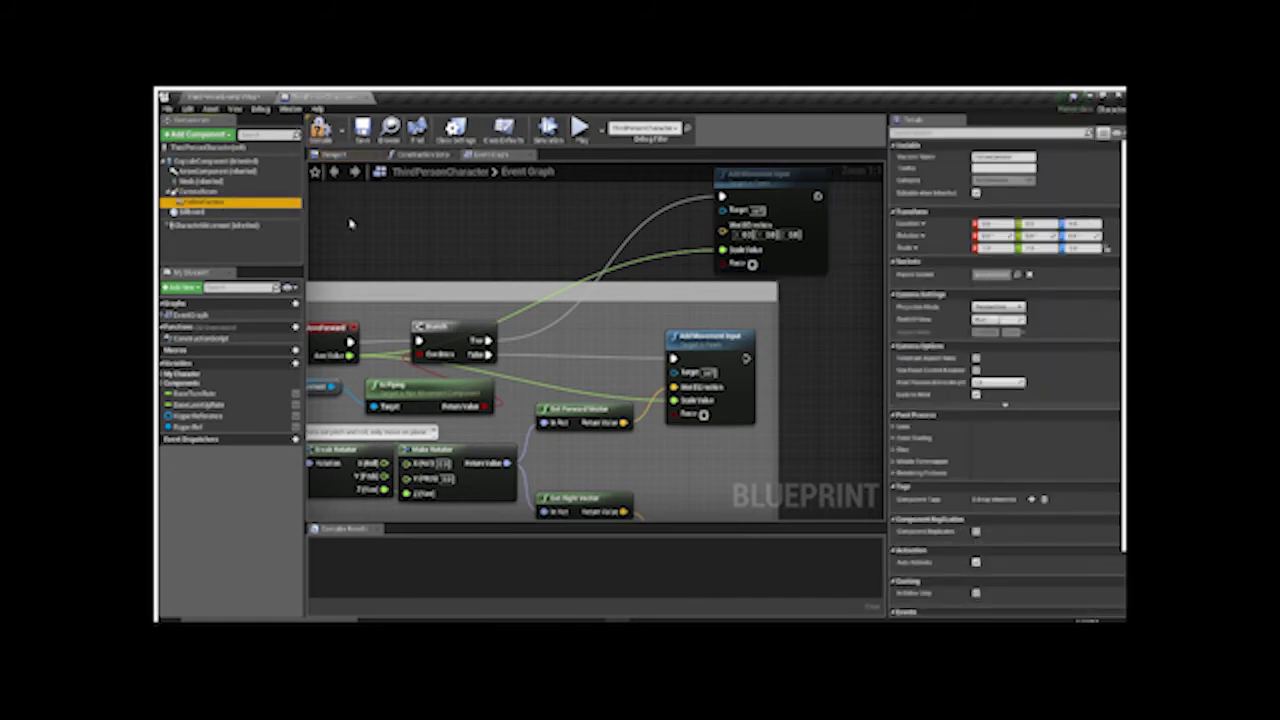
pyautogui.moveTo(350, 223); pyautogui.dragTo(351, 223)
pyautogui.moveTo(451, 240); pyautogui.dragTo(428, 251, button='right')
pyautogui.moveTo(384, 237); pyautogui.dragTo(434, 228)
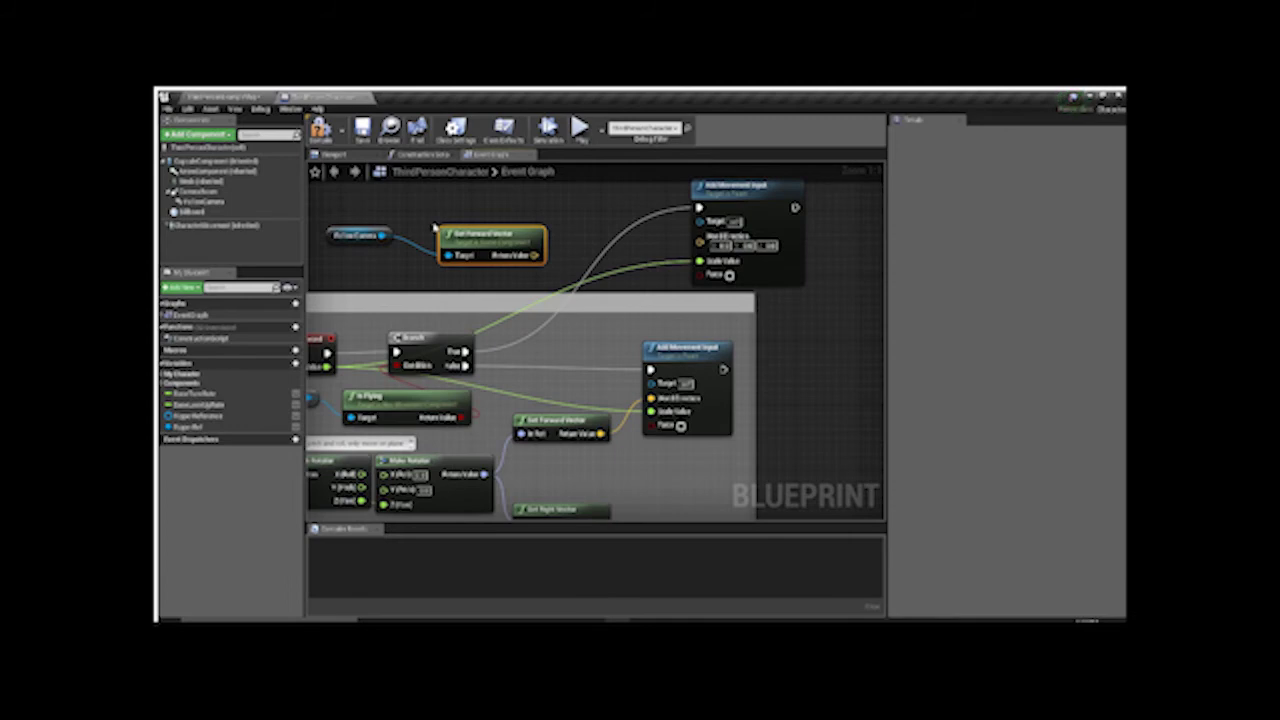
pyautogui.moveTo(536, 255); pyautogui.dragTo(699, 241)
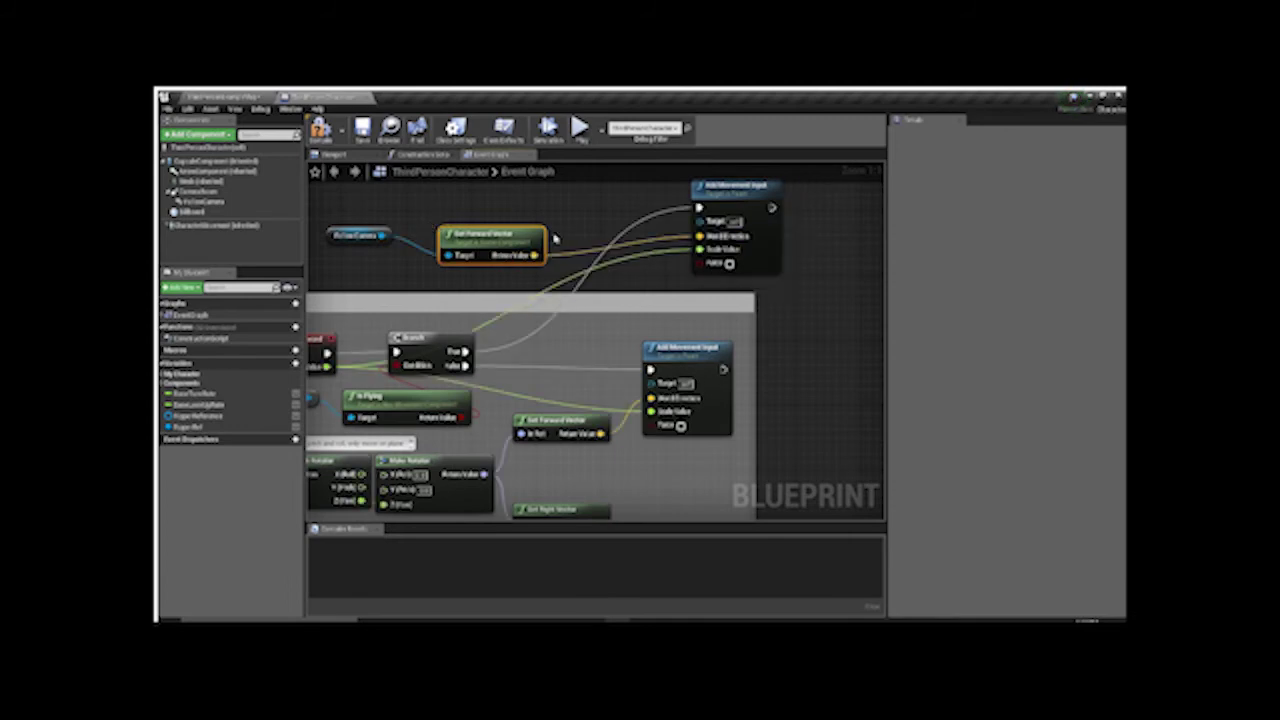
# Examine the follow camera's forward direction relative to the character in the blueprint viewport, and return to the Event Graph
pyautogui.click(340, 156)
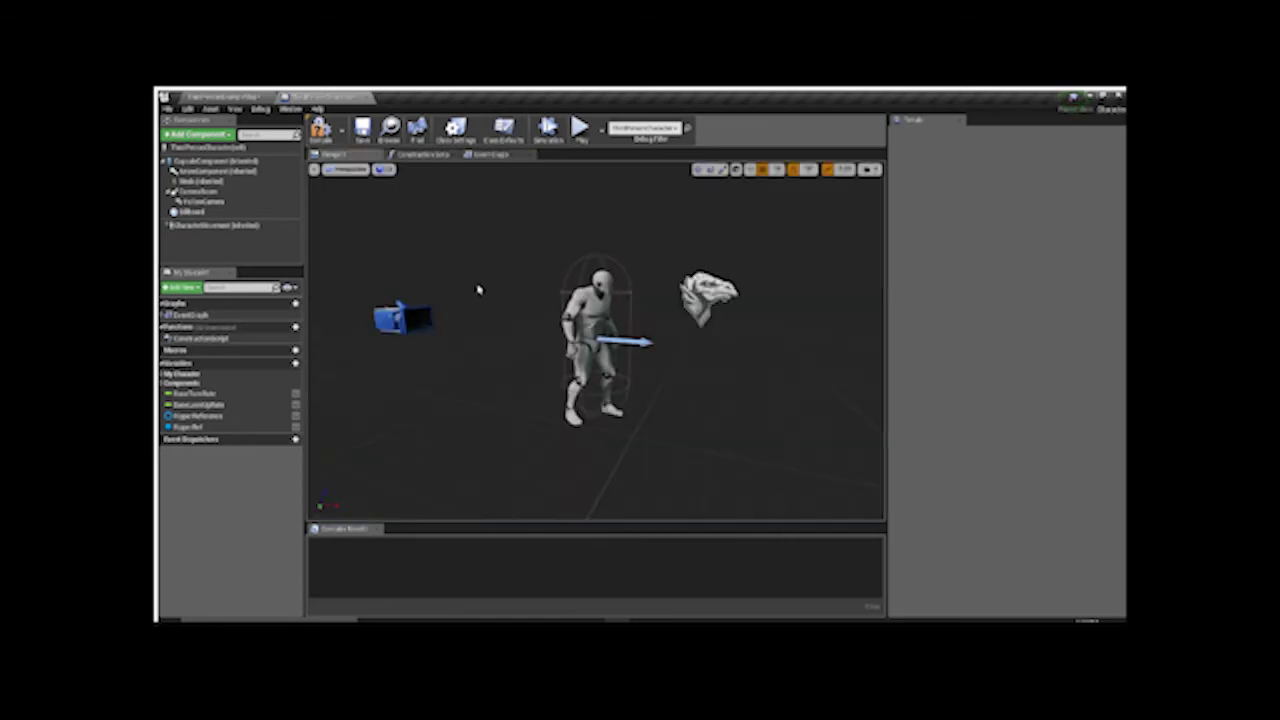
pyautogui.click(410, 308)
pyautogui.moveTo(425, 298); pyautogui.dragTo(464, 294, button='right')
pyautogui.moveTo(557, 298); pyautogui.dragTo(607, 307, button='right')
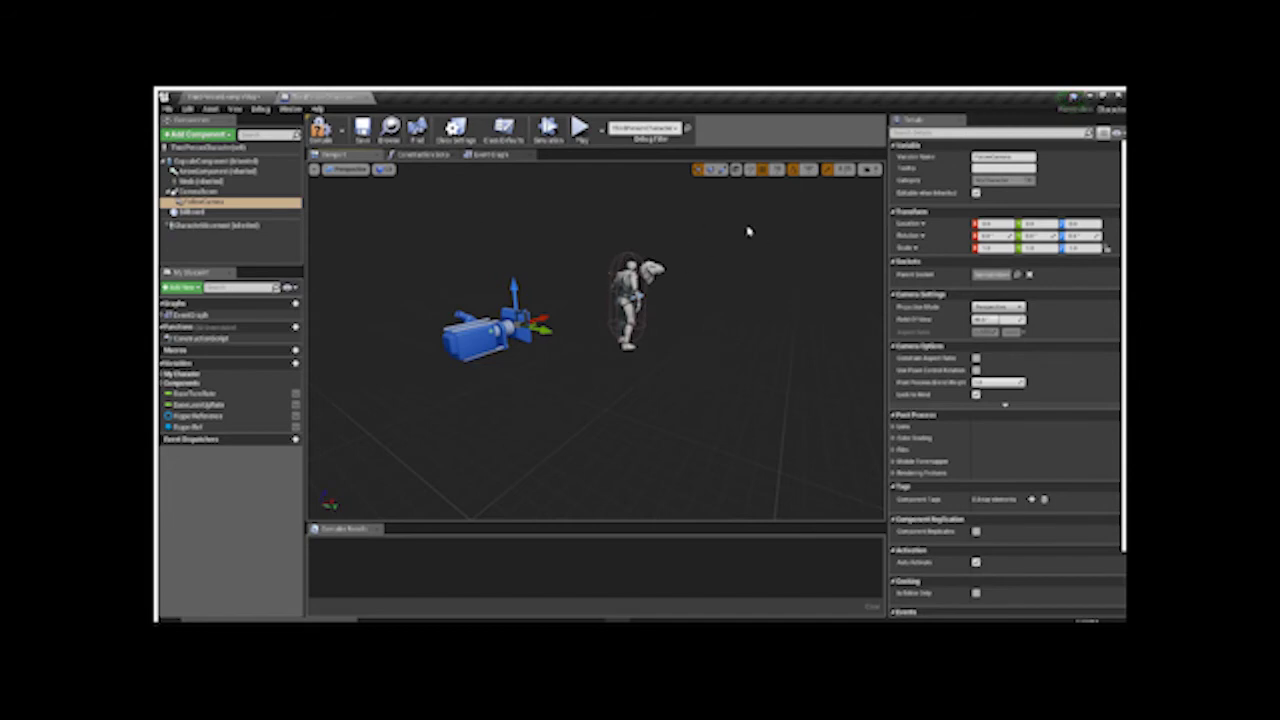
pyautogui.click(490, 155)
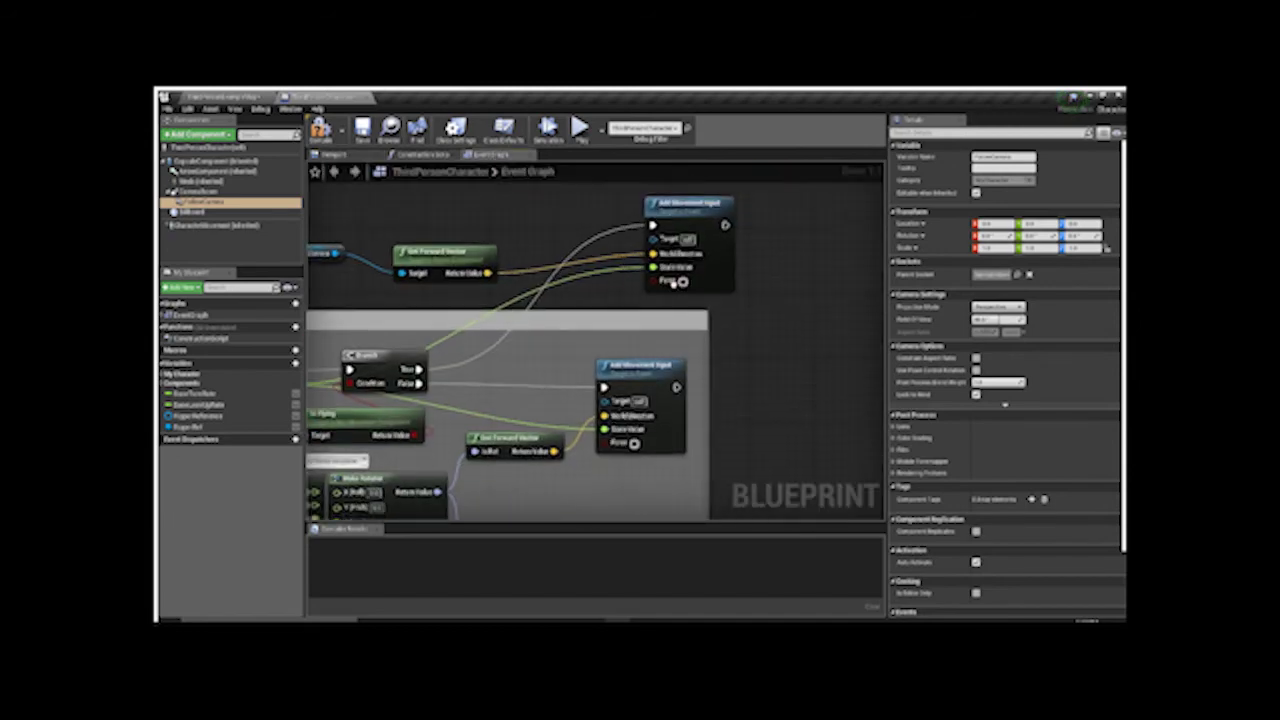
pyautogui.moveTo(611, 337); pyautogui.dragTo(663, 318, button='right')
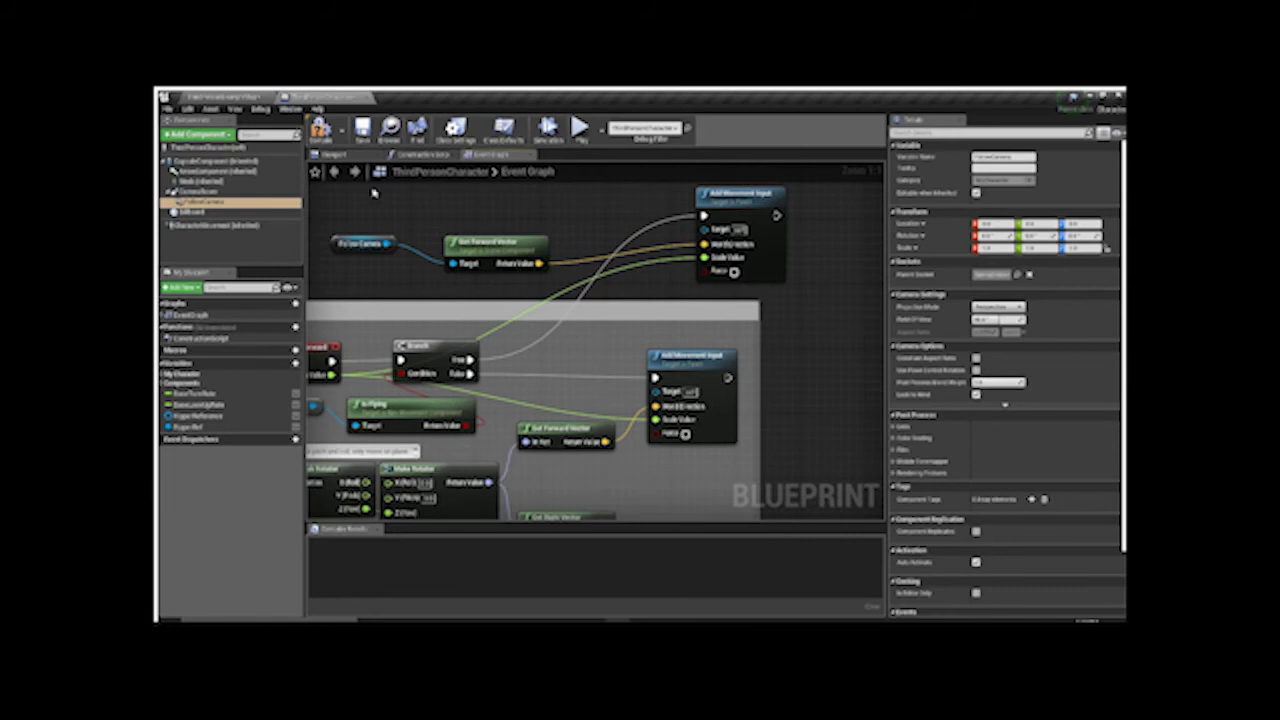
# Compile the character blueprint and play the level, moving the character forward in walking and flying modes, and end the play session
pyautogui.click(321, 131)
pyautogui.click(236, 98)
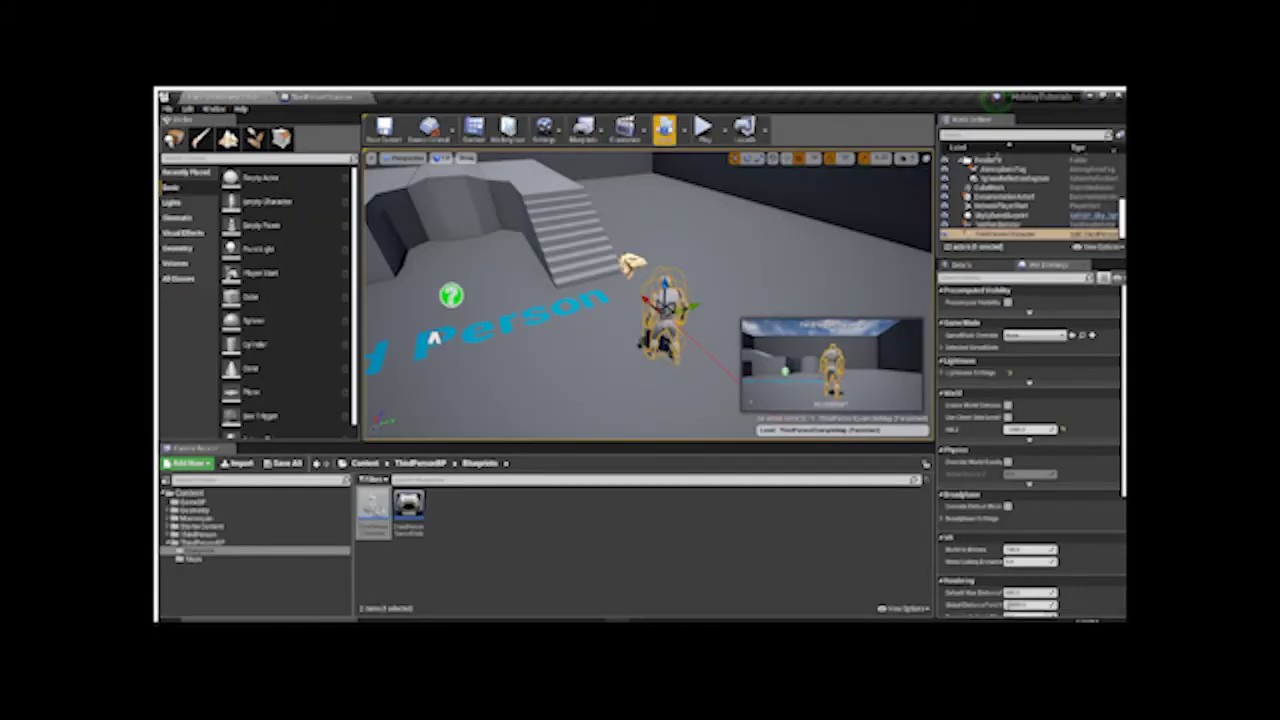
pyautogui.click(705, 130)
pyautogui.click(734, 257)
pyautogui.press('w')
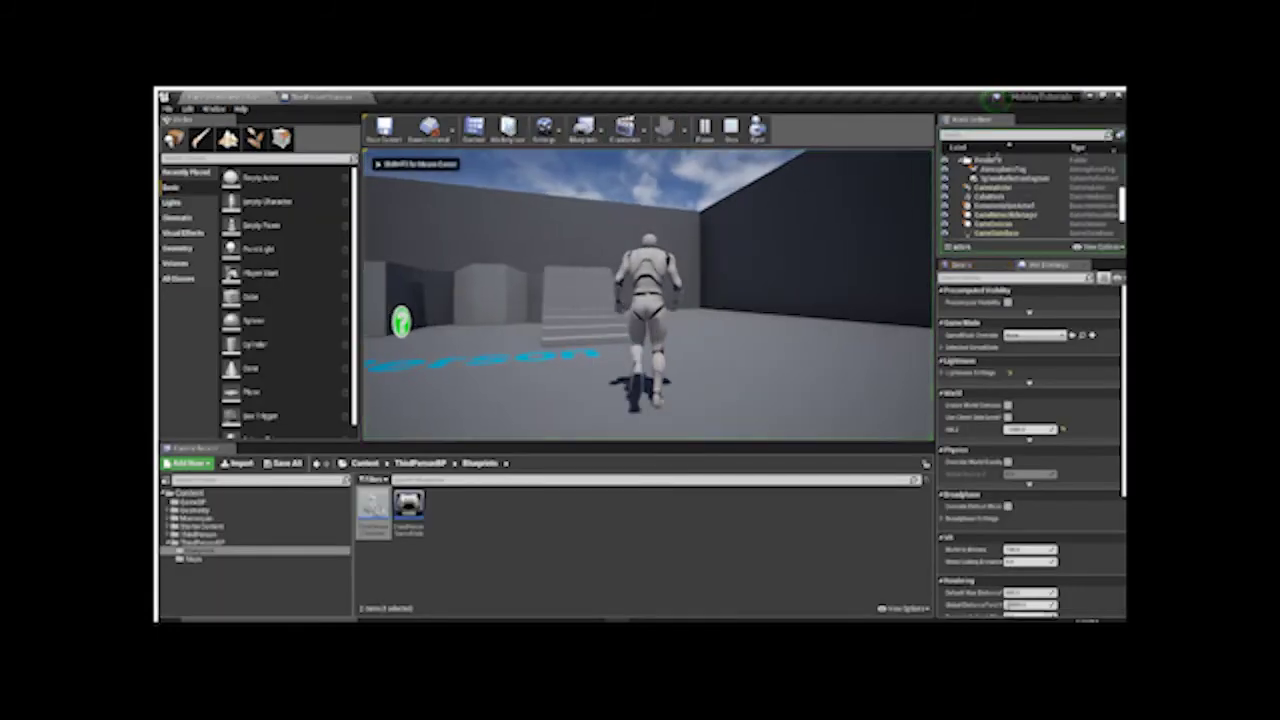
pyautogui.press('w')
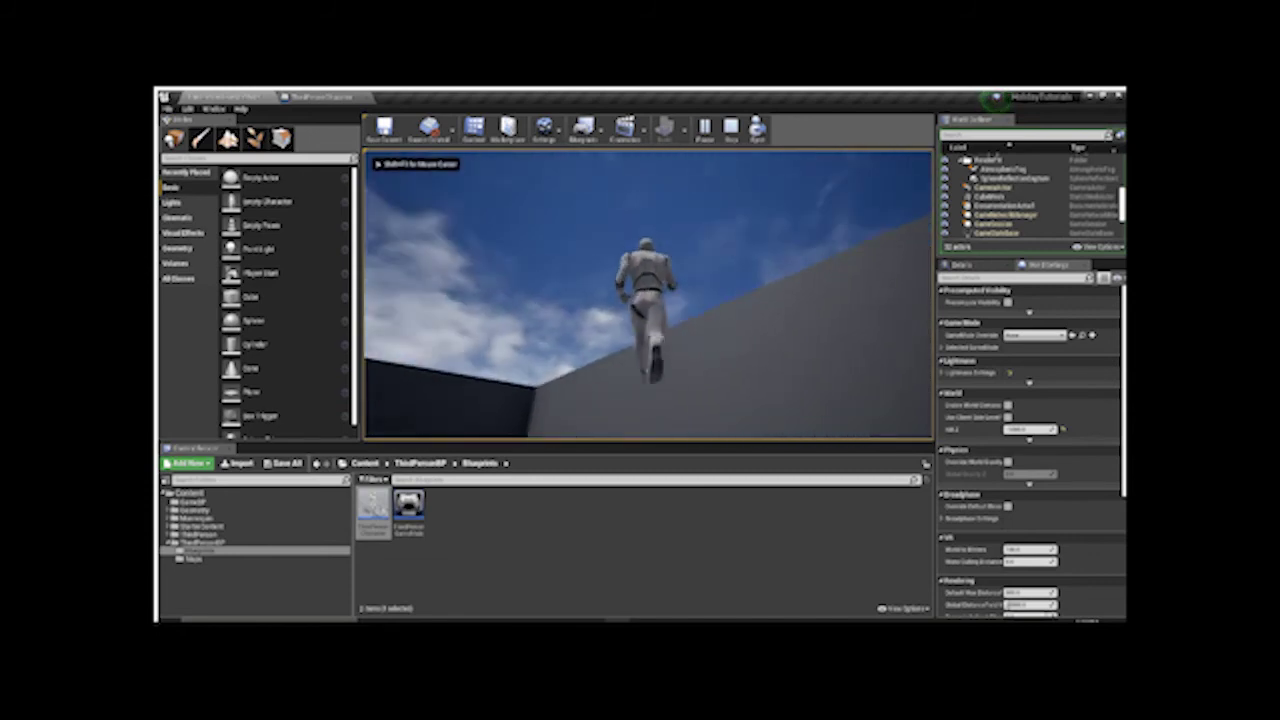
pyautogui.press('w')
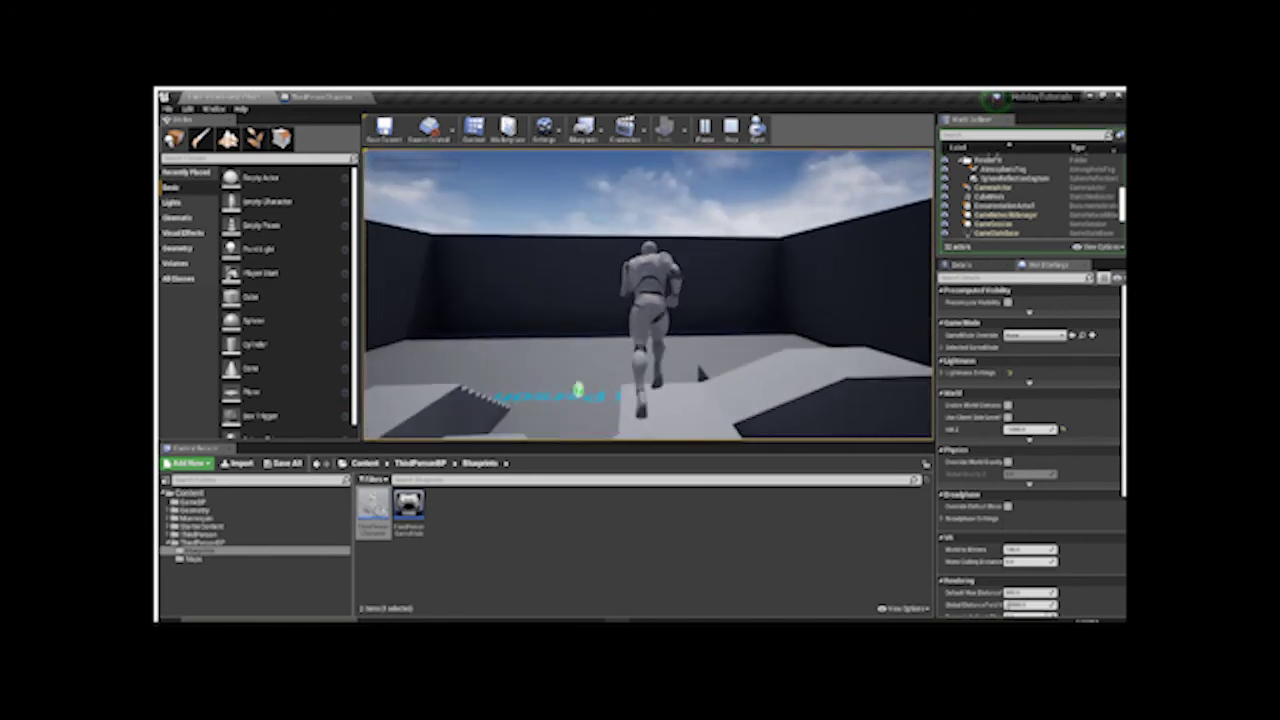
pyautogui.press('w')
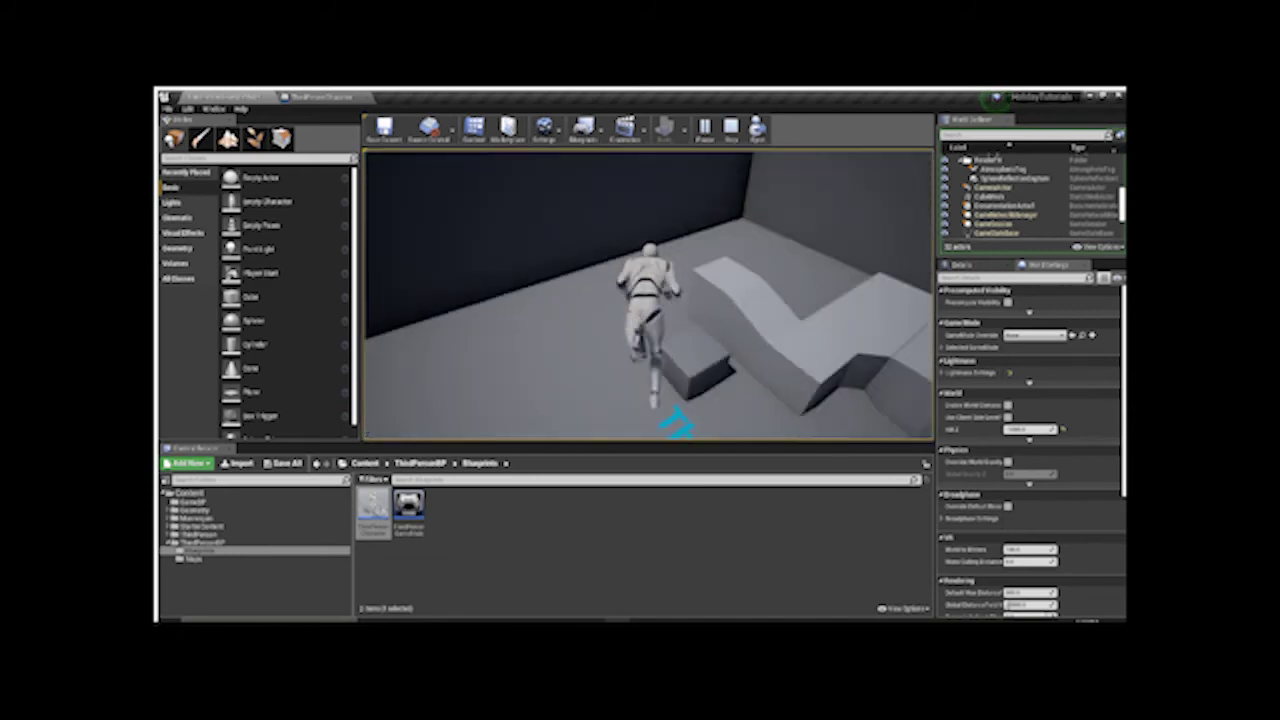
pyautogui.press('w')
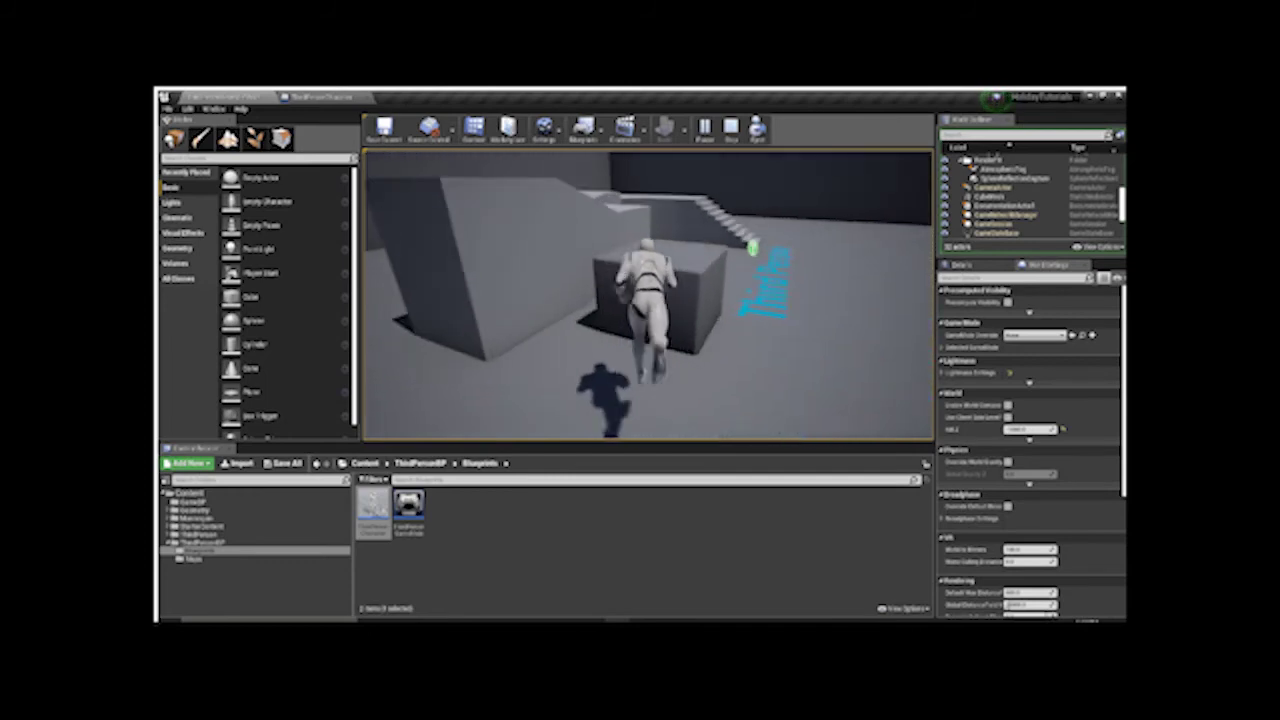
pyautogui.press('w')
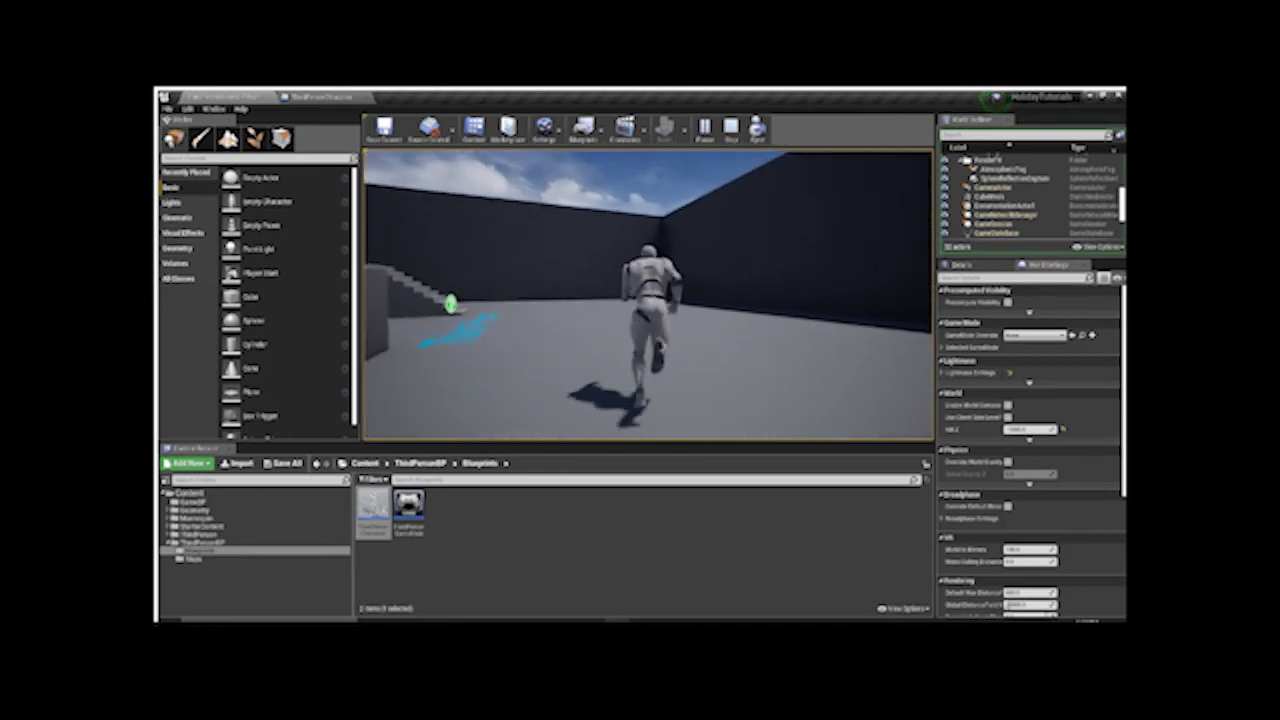
pyautogui.press('w')
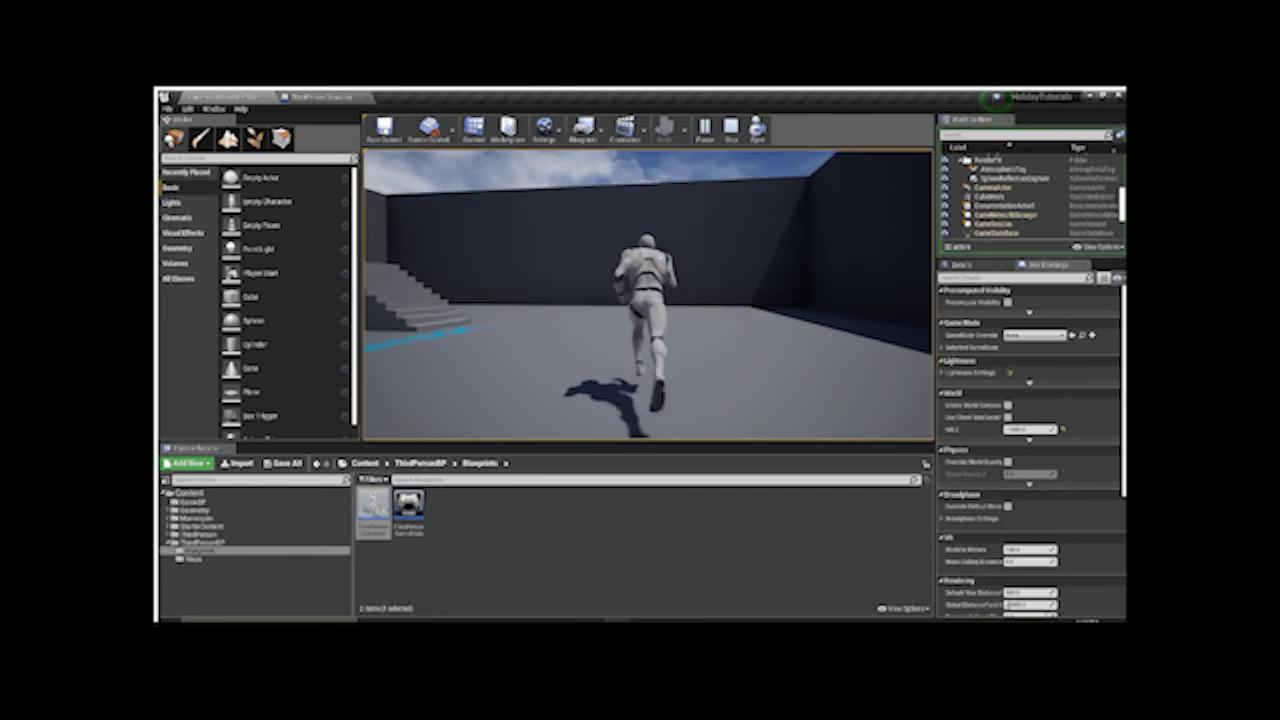
pyautogui.press('w')
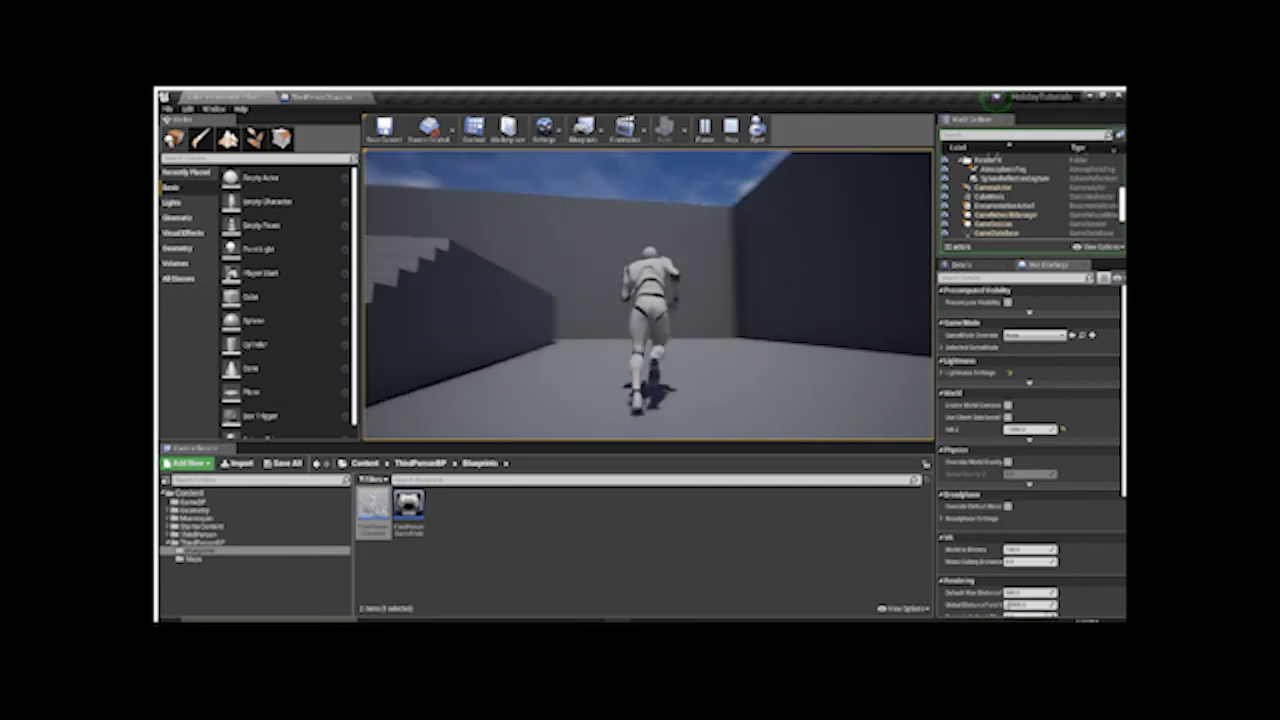
pyautogui.press('w')
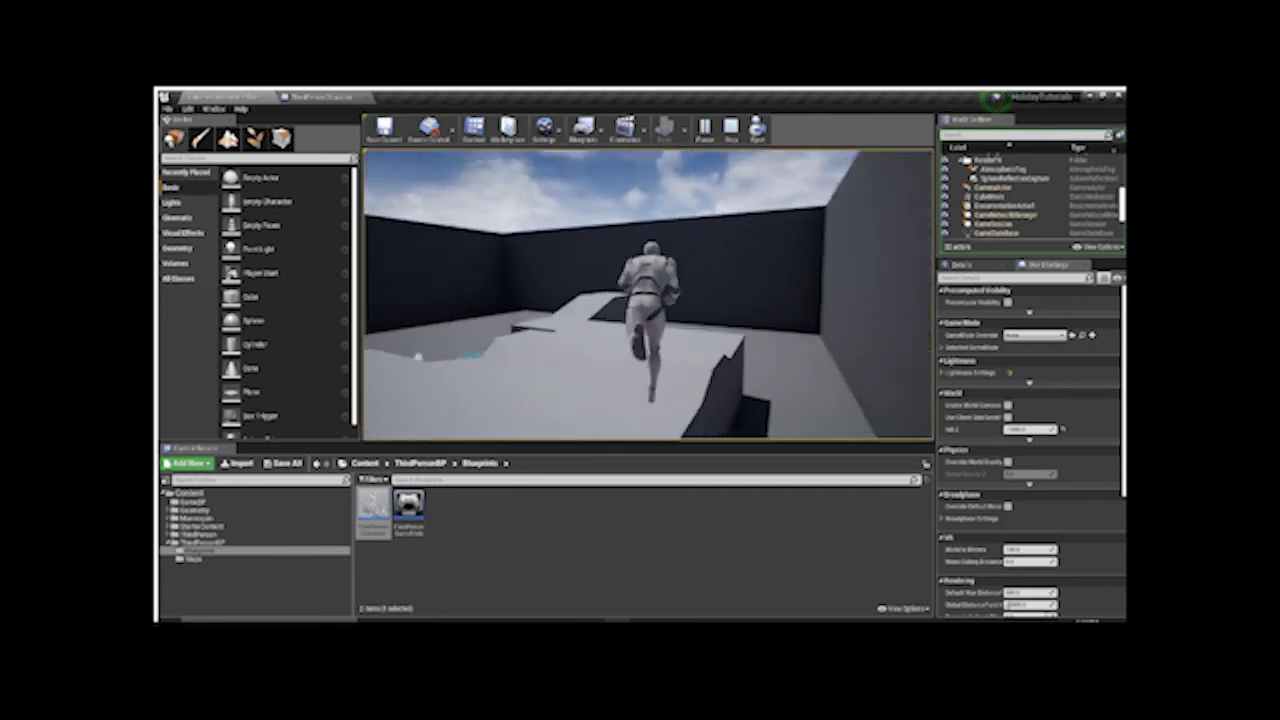
pyautogui.press('w')
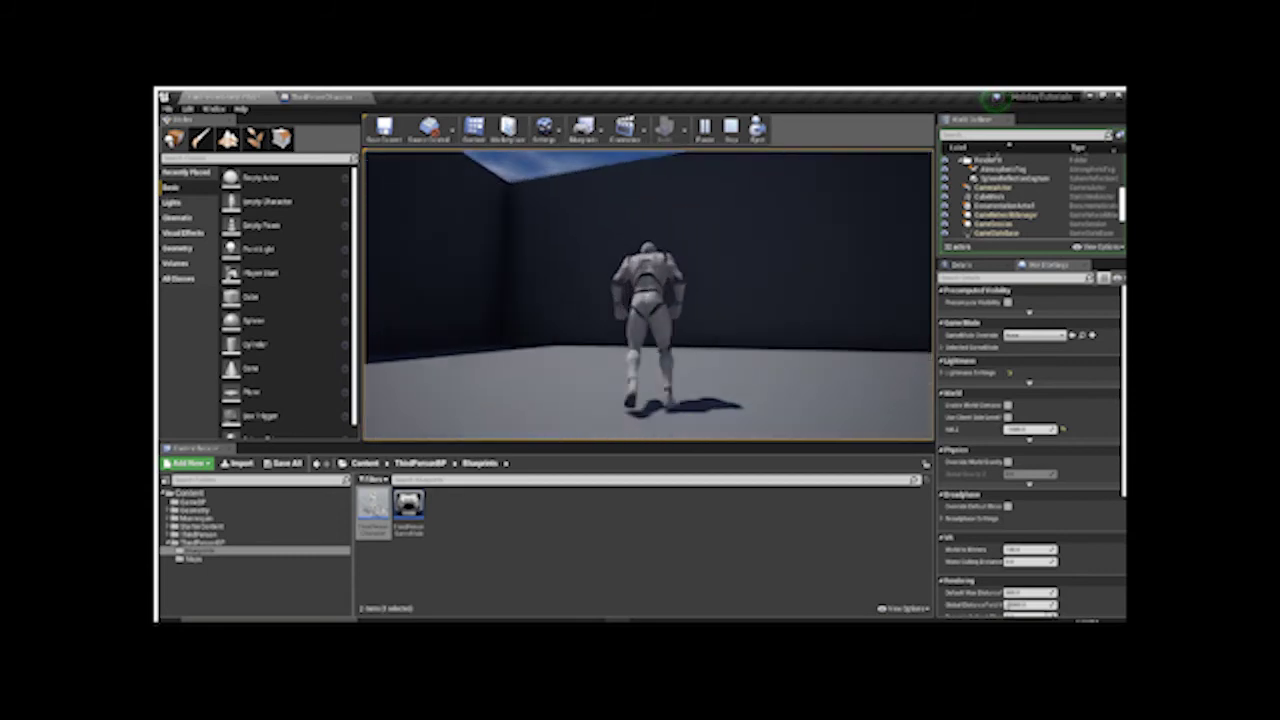
pyautogui.press('Escape')
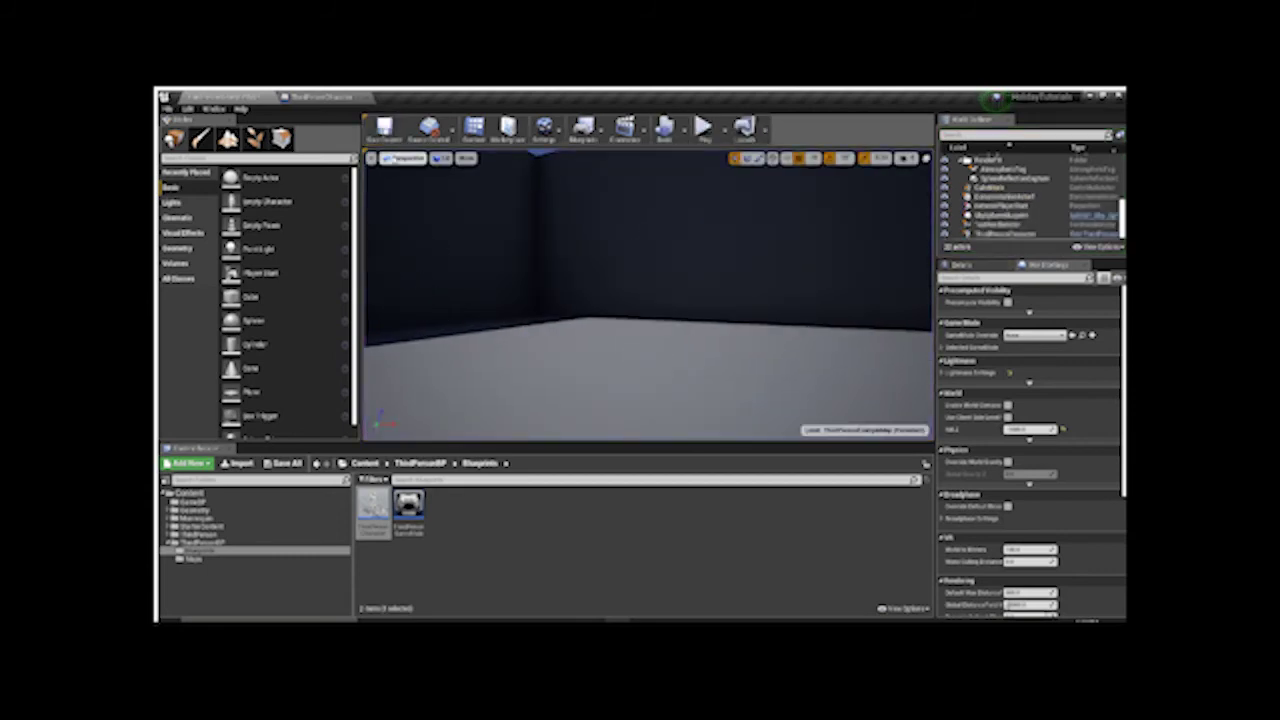
# Filter the Character Movement component's properties in the character blueprint by "fly", examine the flying settings, and clear the filter
pyautogui.click(328, 99)
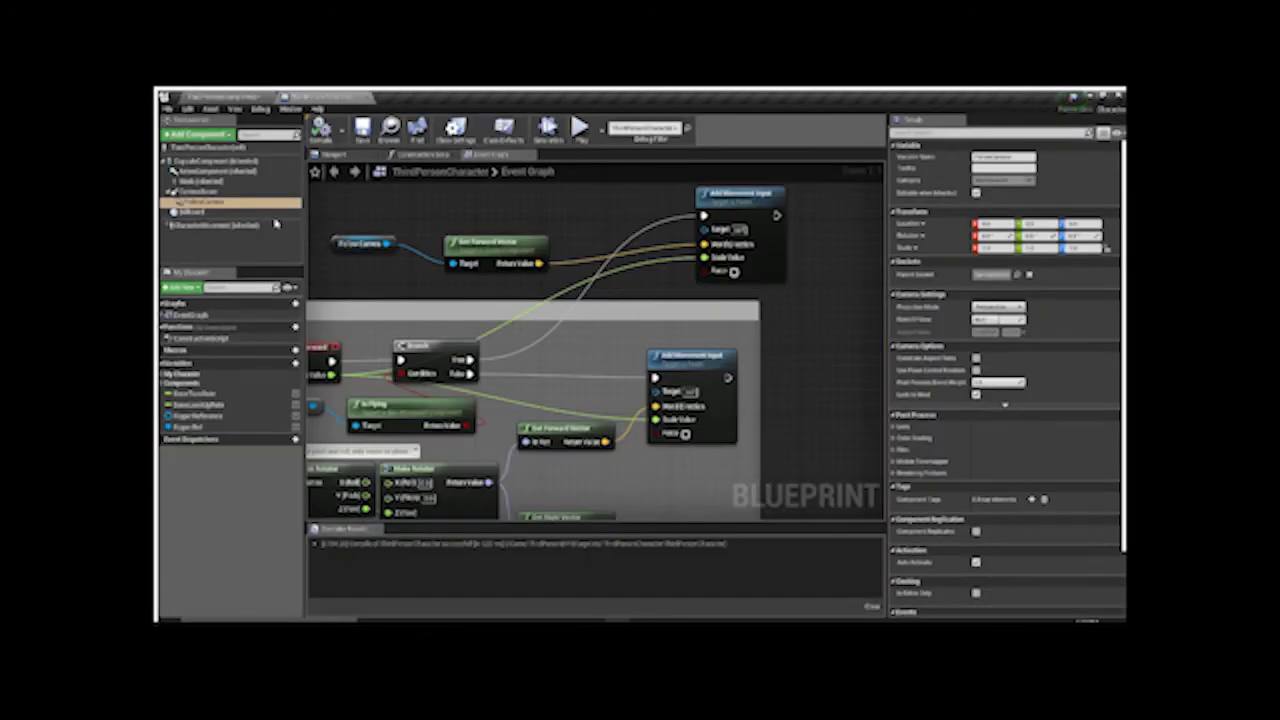
pyautogui.click(250, 226)
pyautogui.click(250, 228)
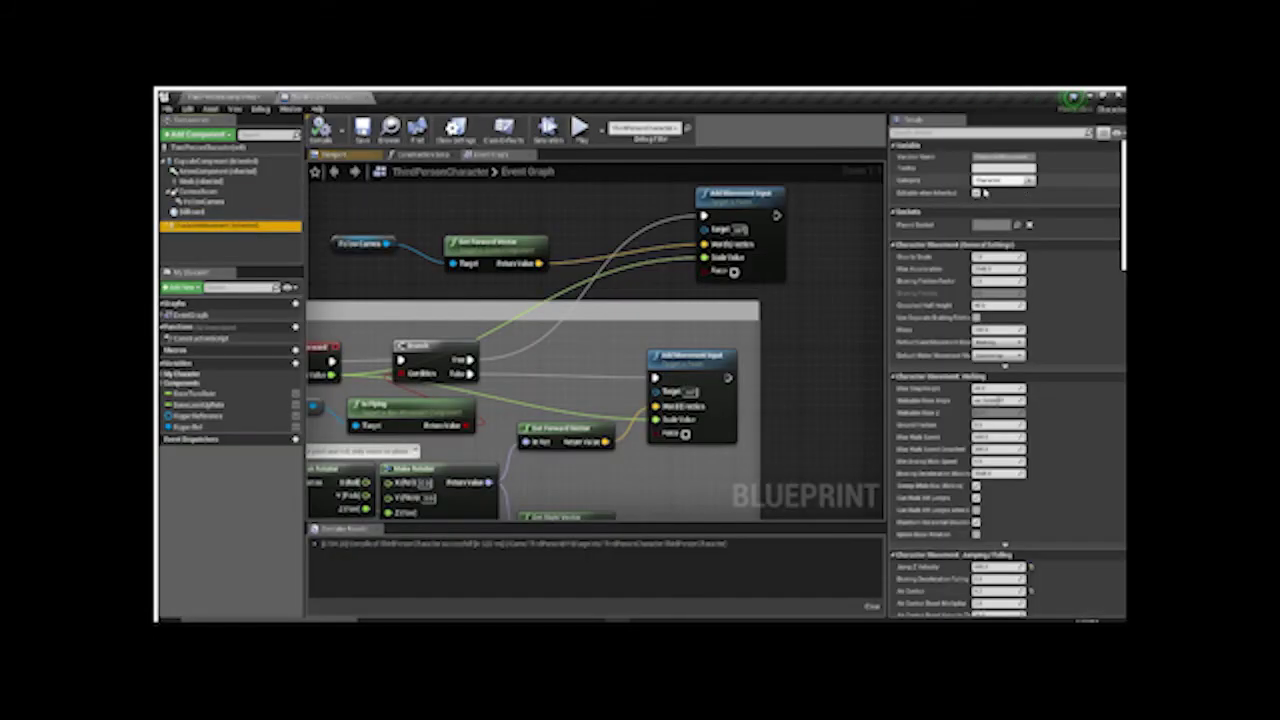
pyautogui.click(950, 146)
pyautogui.click(950, 146)
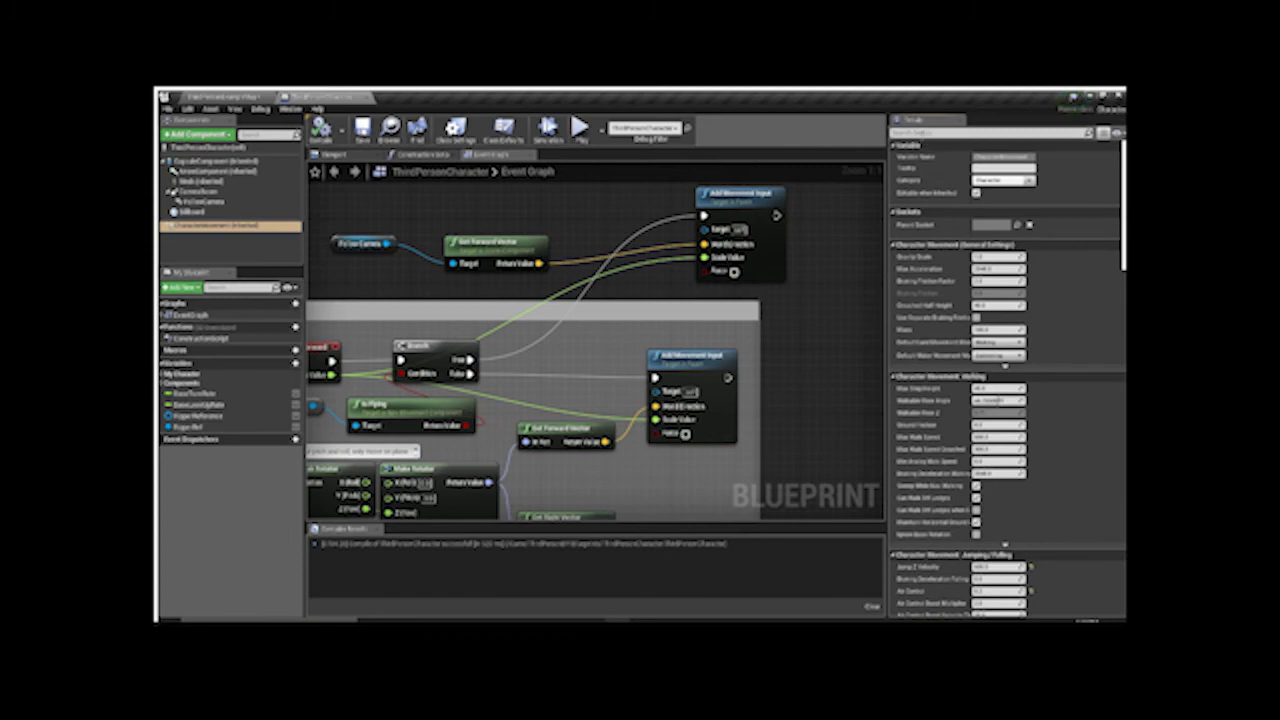
pyautogui.write('fly')
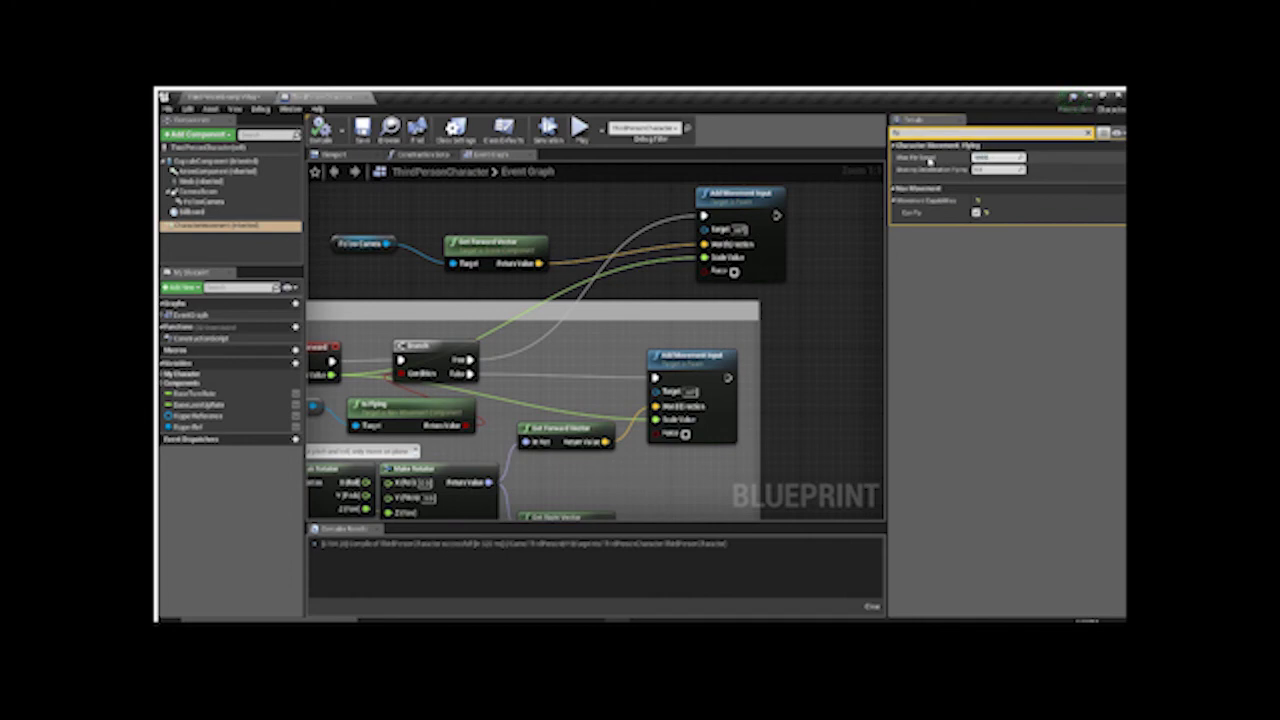
pyautogui.click(1088, 132)
pyautogui.click(336, 140)
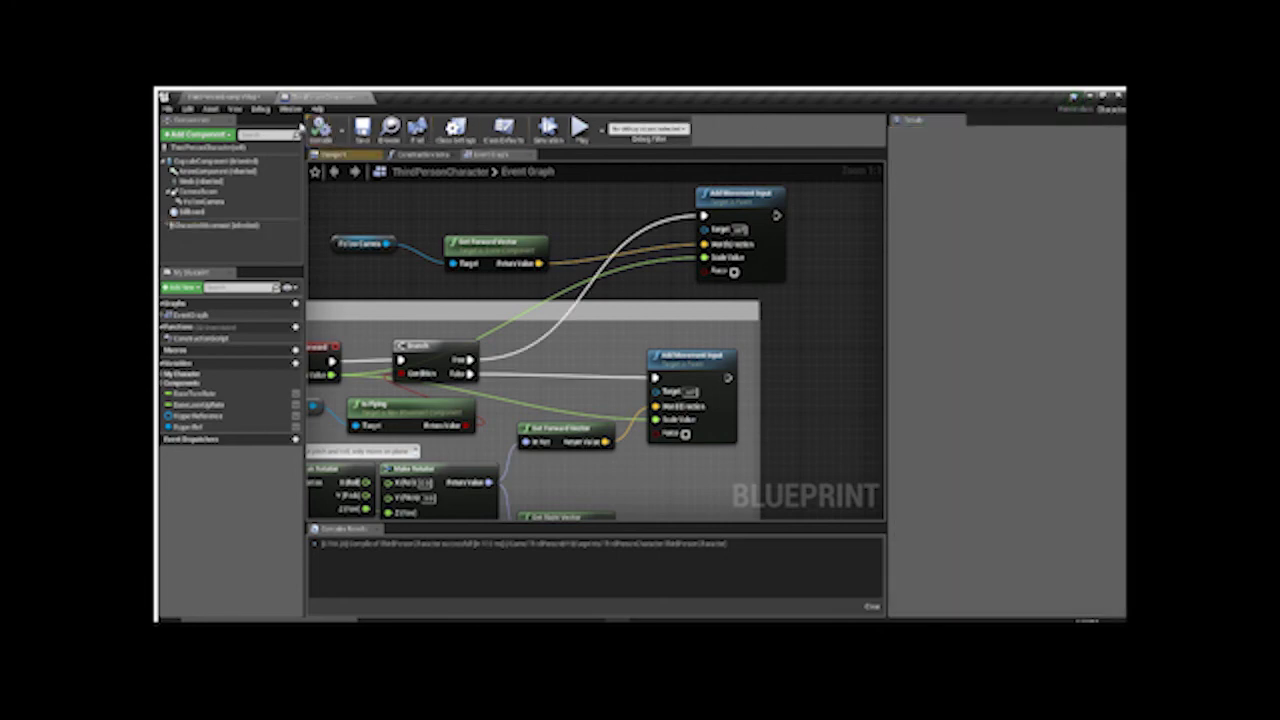
# Return to the level and play it, running the character forward while toggling jumping or flying along the camera direction, and end the play session
pyautogui.click(246, 100)
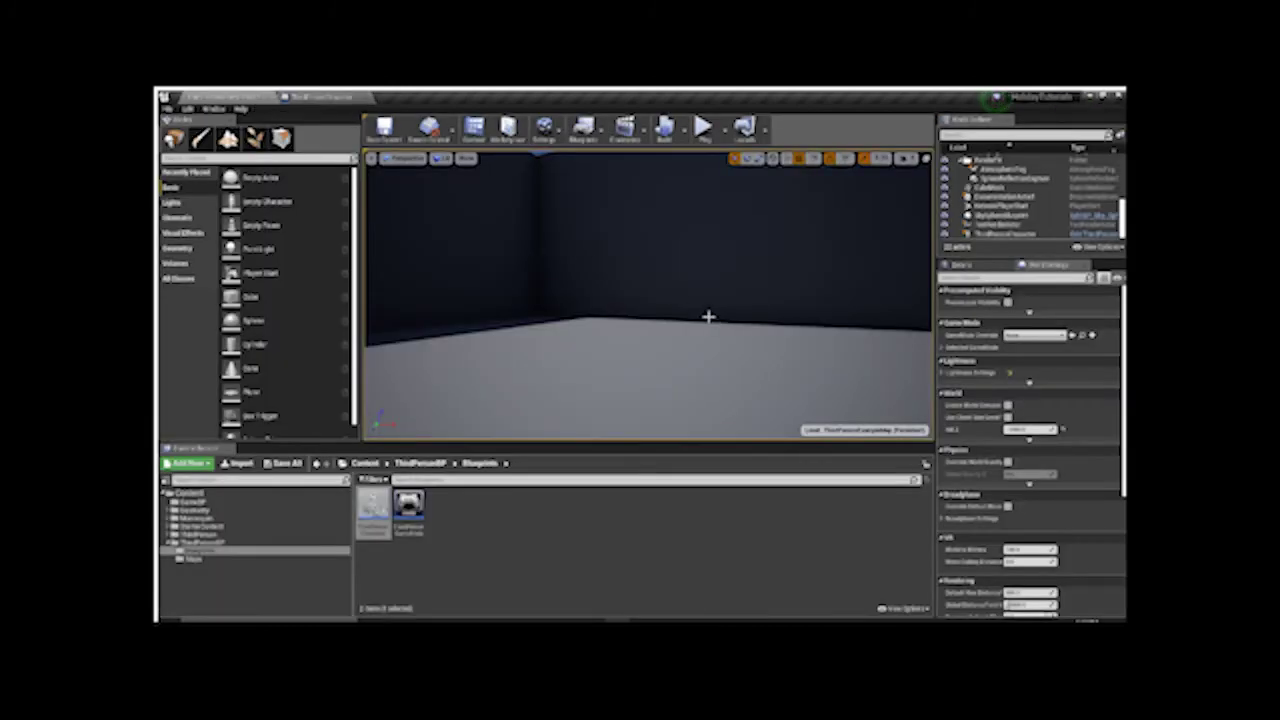
pyautogui.moveTo(860, 254); pyautogui.dragTo(614, 270, button='right')
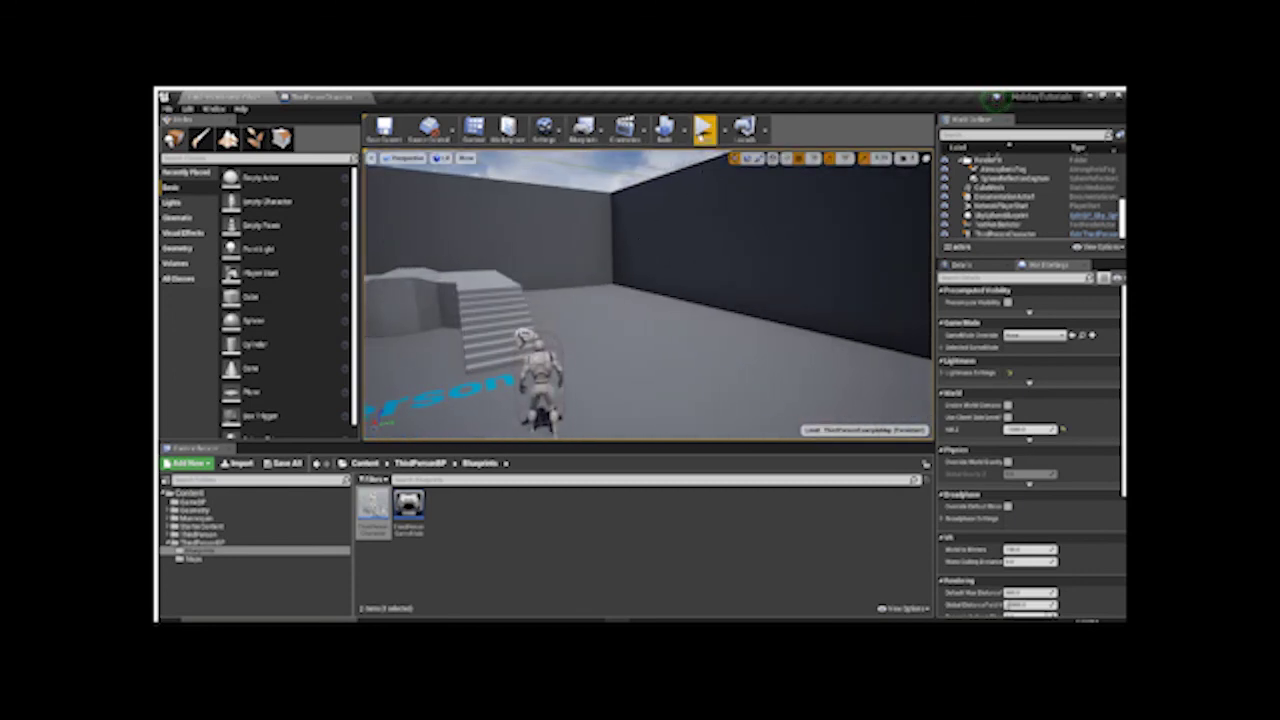
pyautogui.click(704, 128)
pyautogui.press('w')
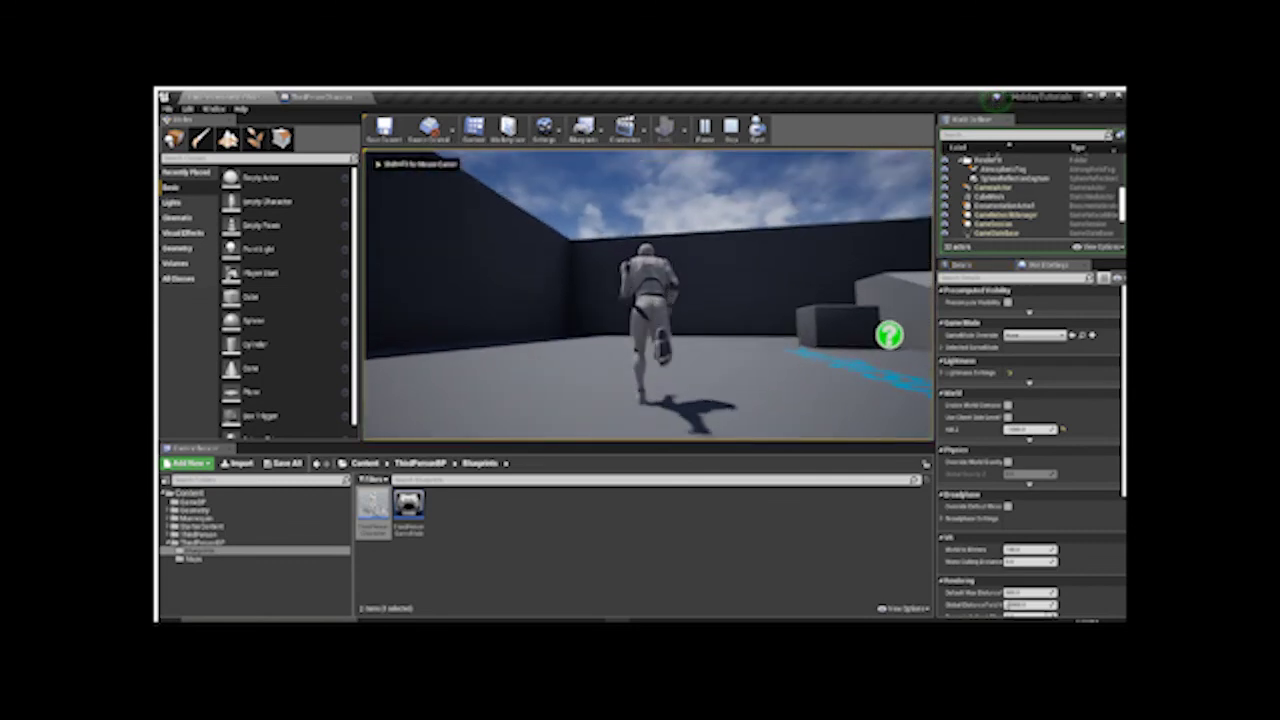
pyautogui.press('space')
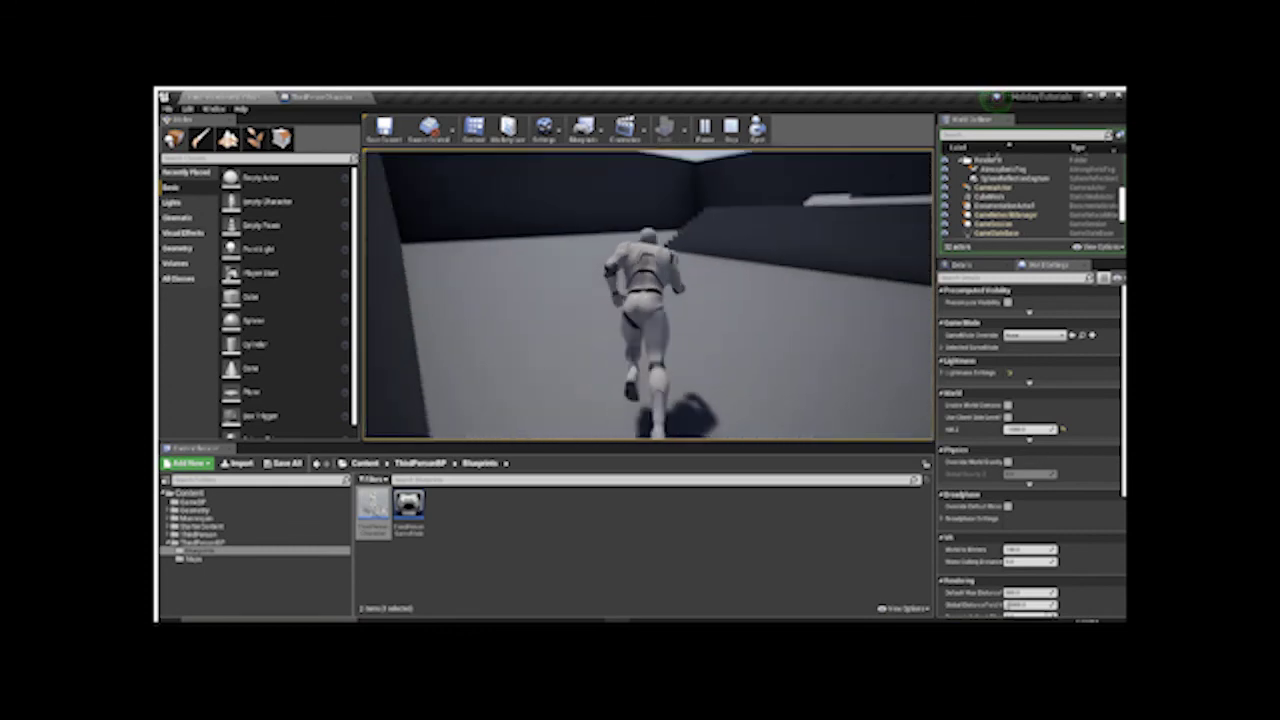
pyautogui.press('space')
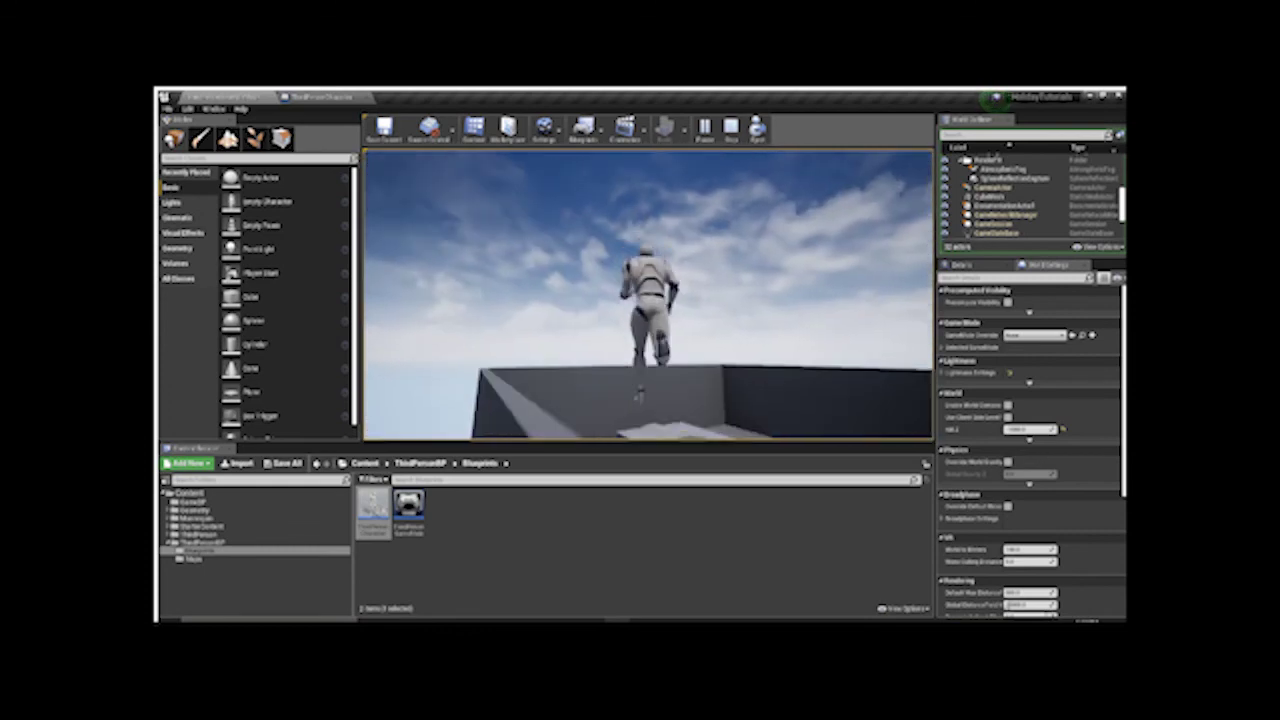
pyautogui.press('w')
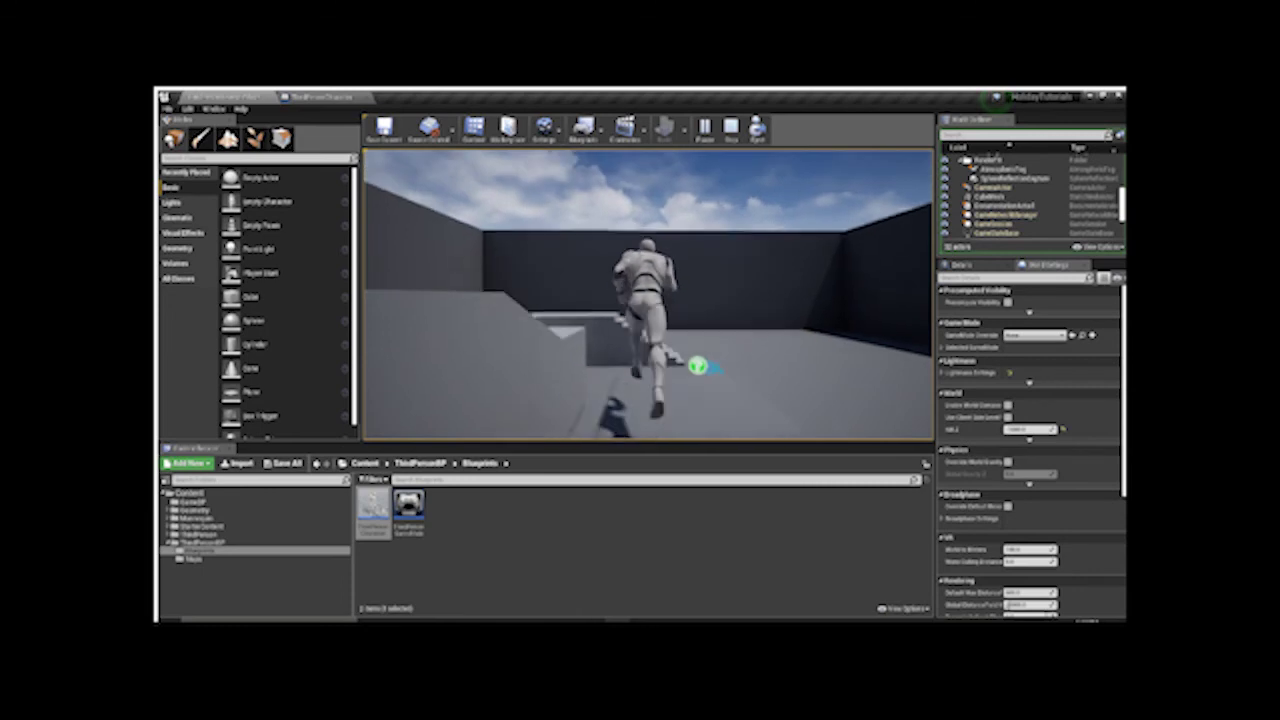
pyautogui.press('space')
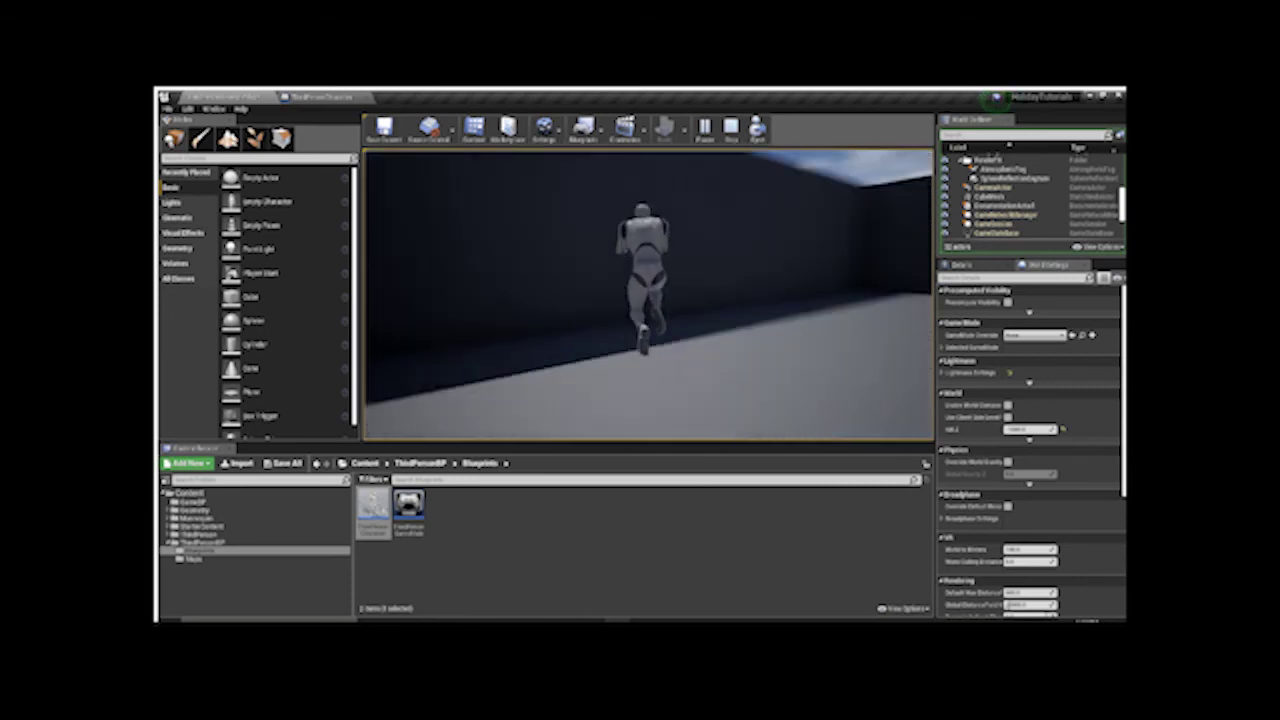
pyautogui.press('Escape')
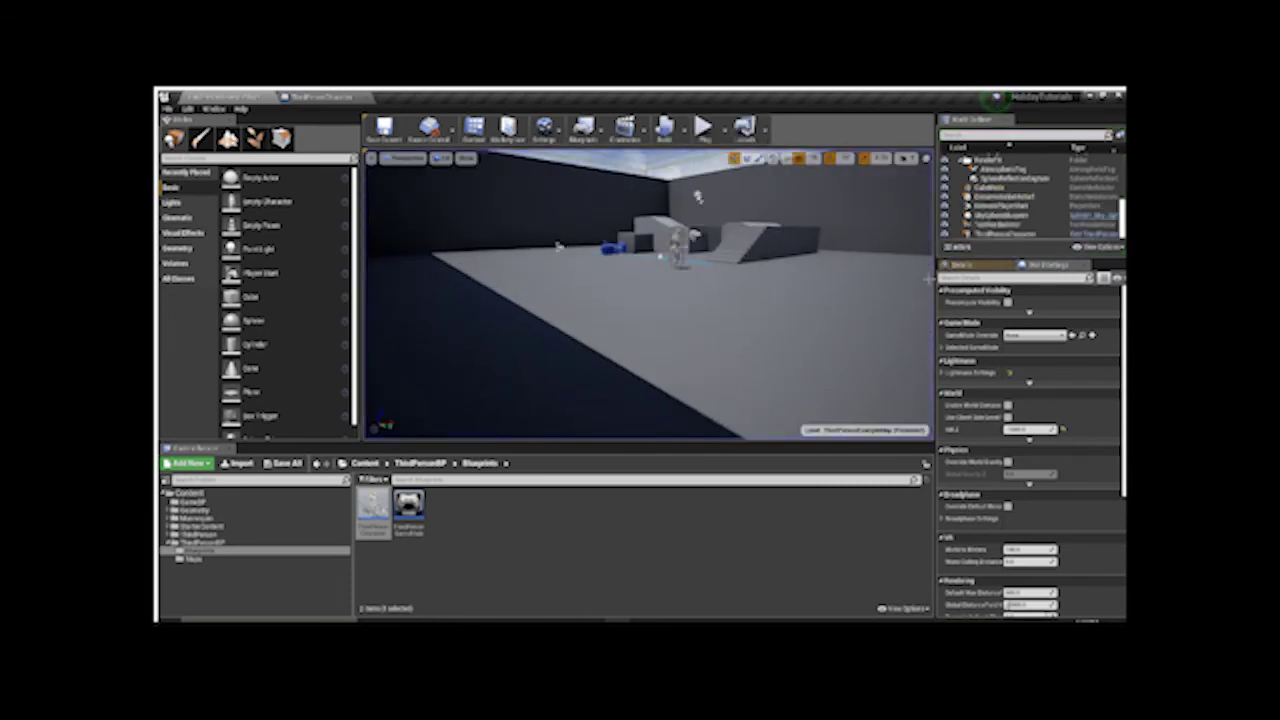